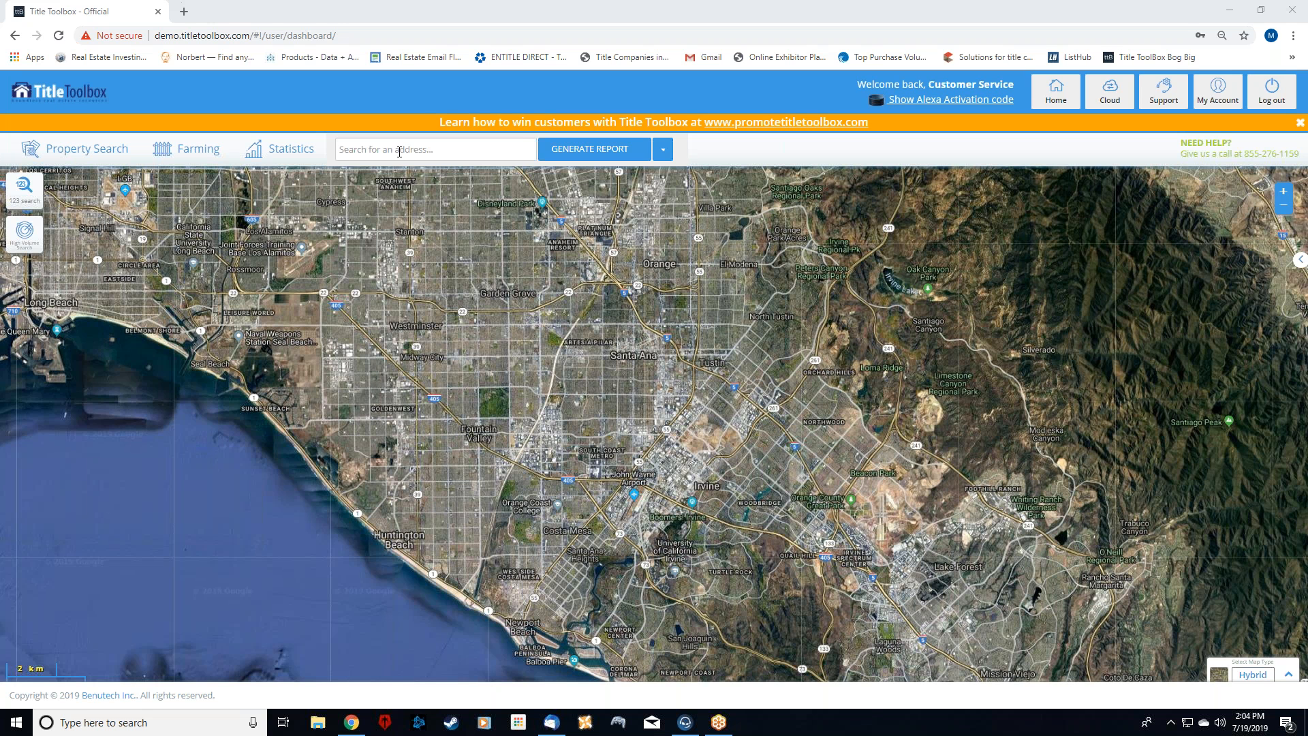
click(400, 151)
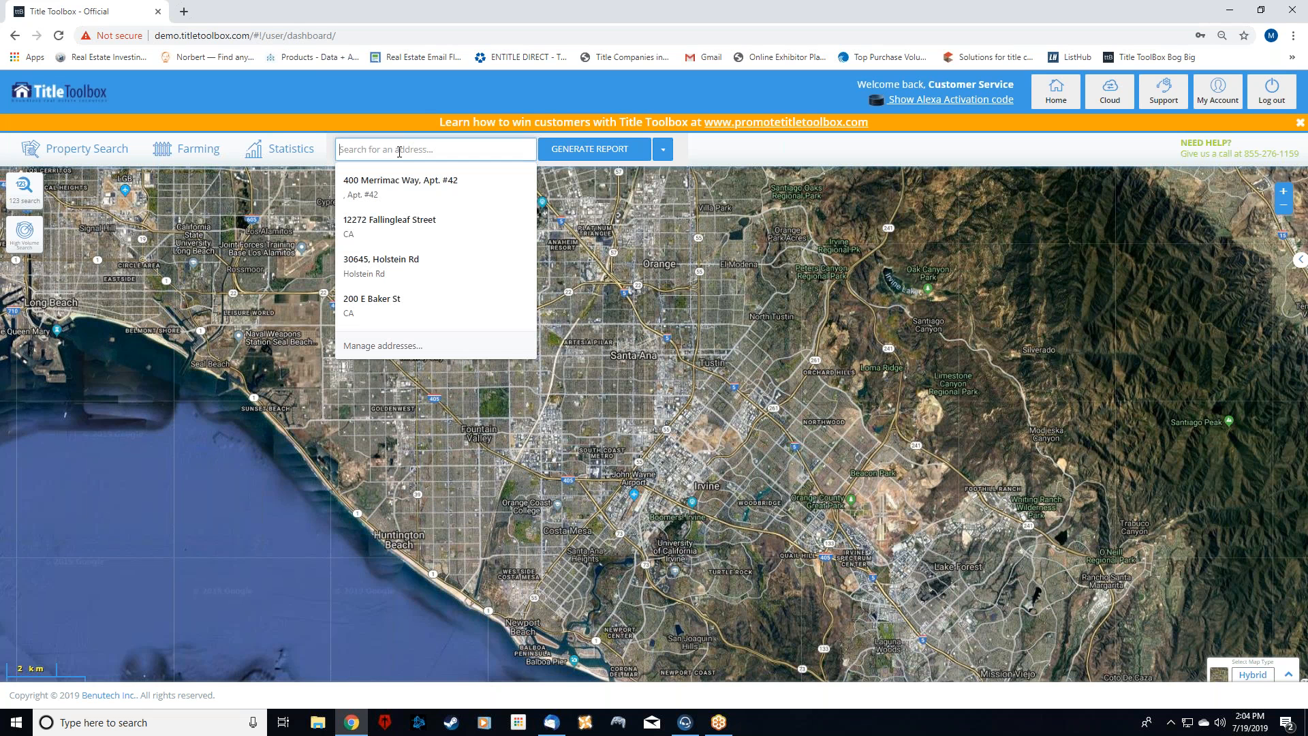
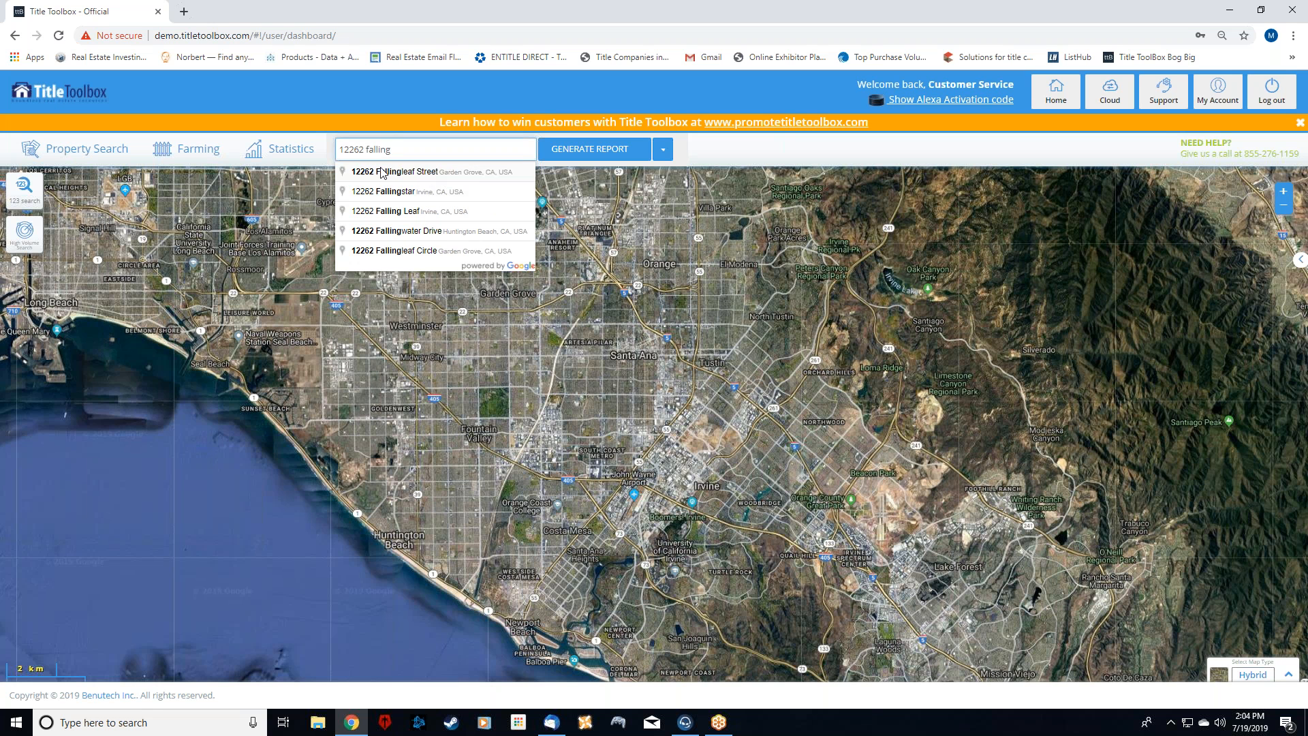
click(462, 179)
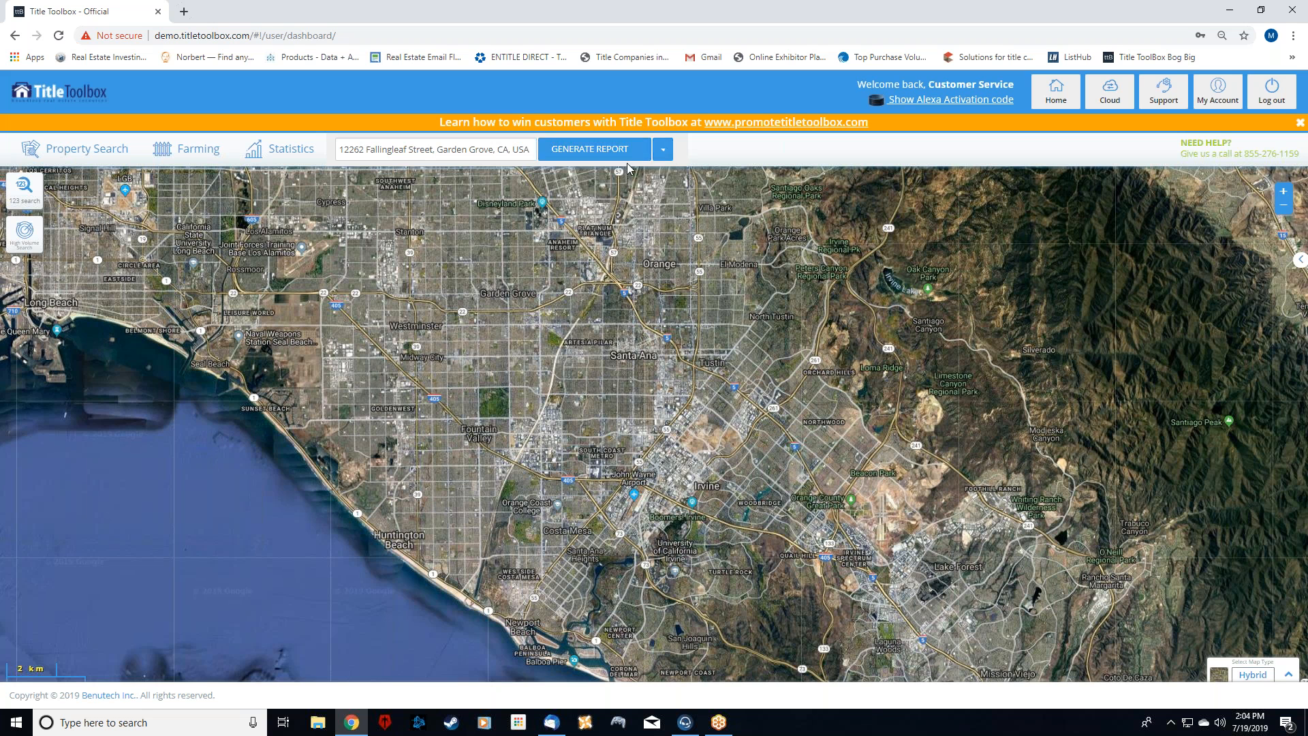
click(662, 151)
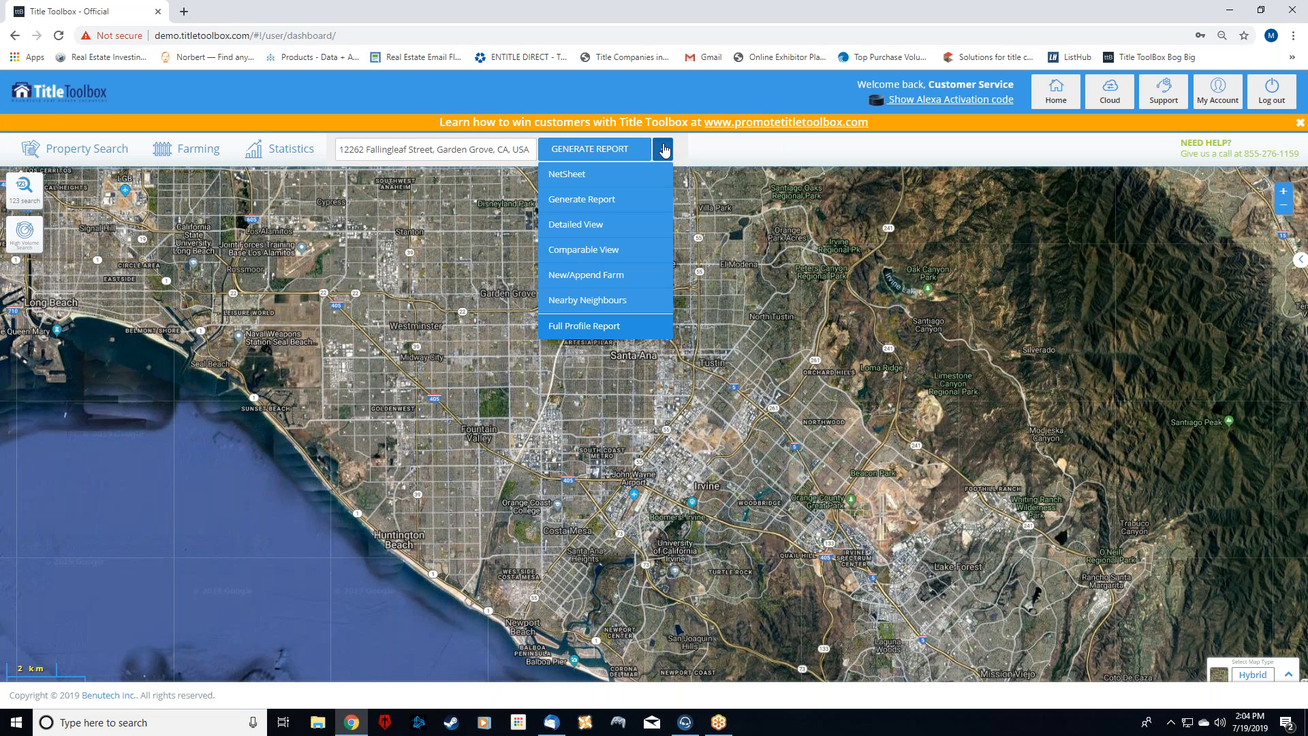
- Order a Property Profile report for the address in PDF Document format
click(593, 200)
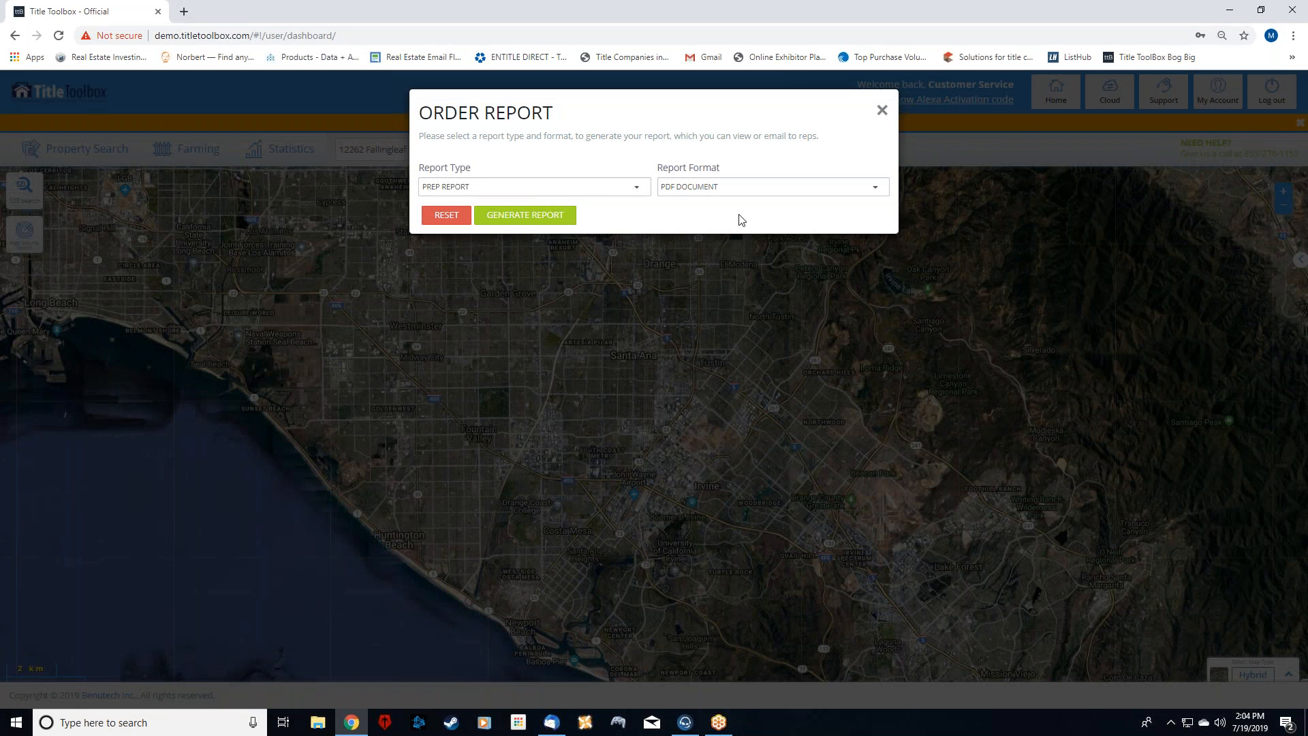
click(639, 188)
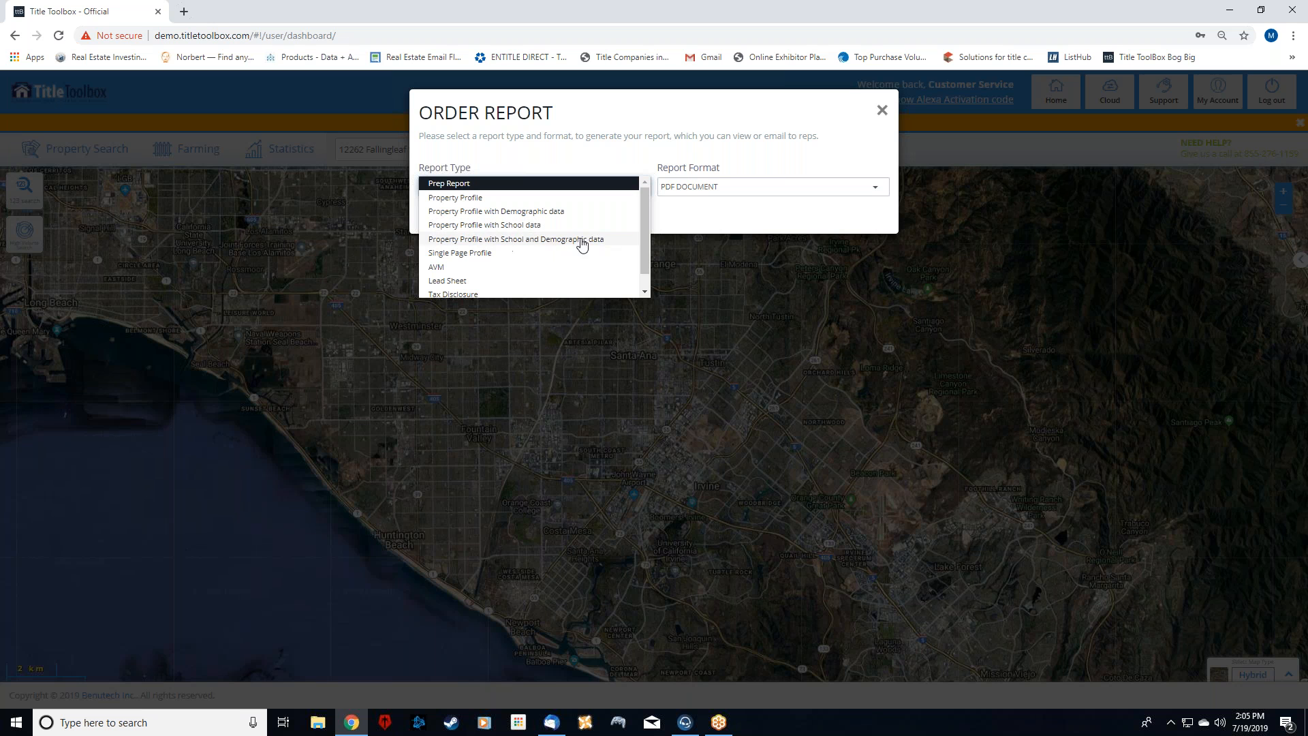
click(446, 198)
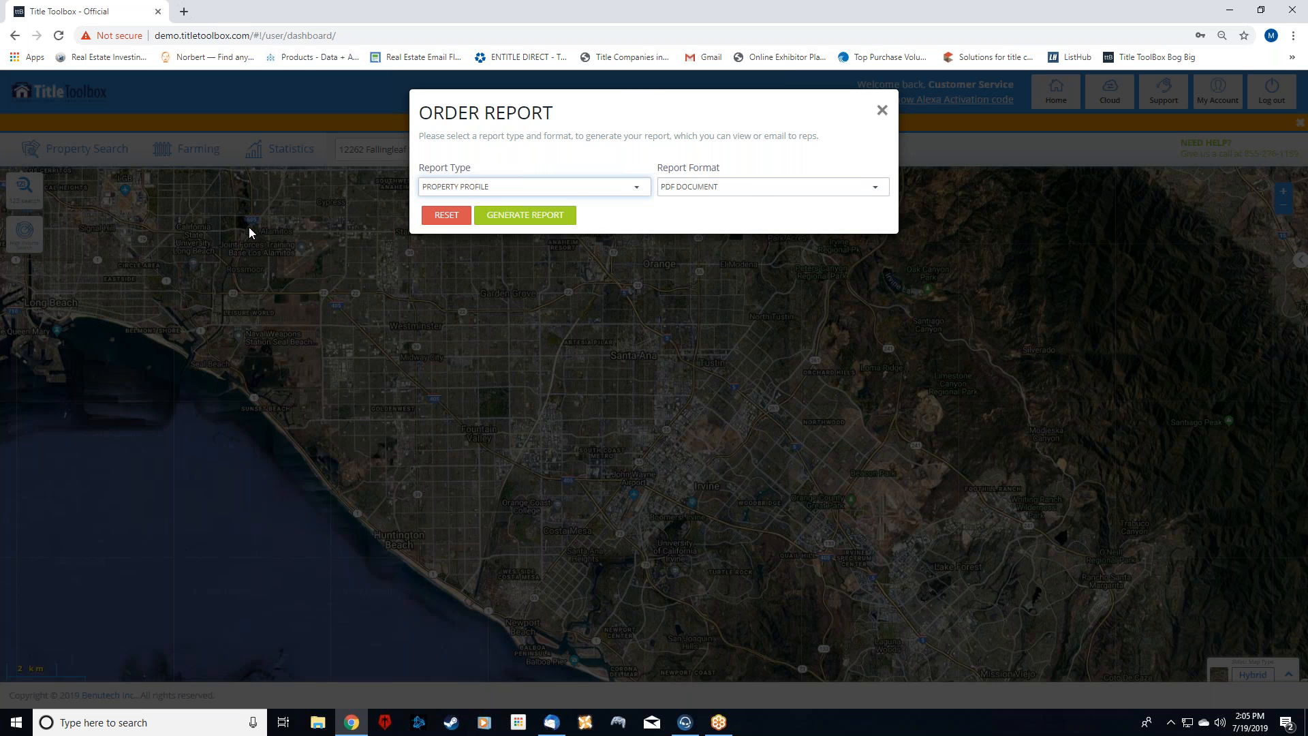
click(546, 216)
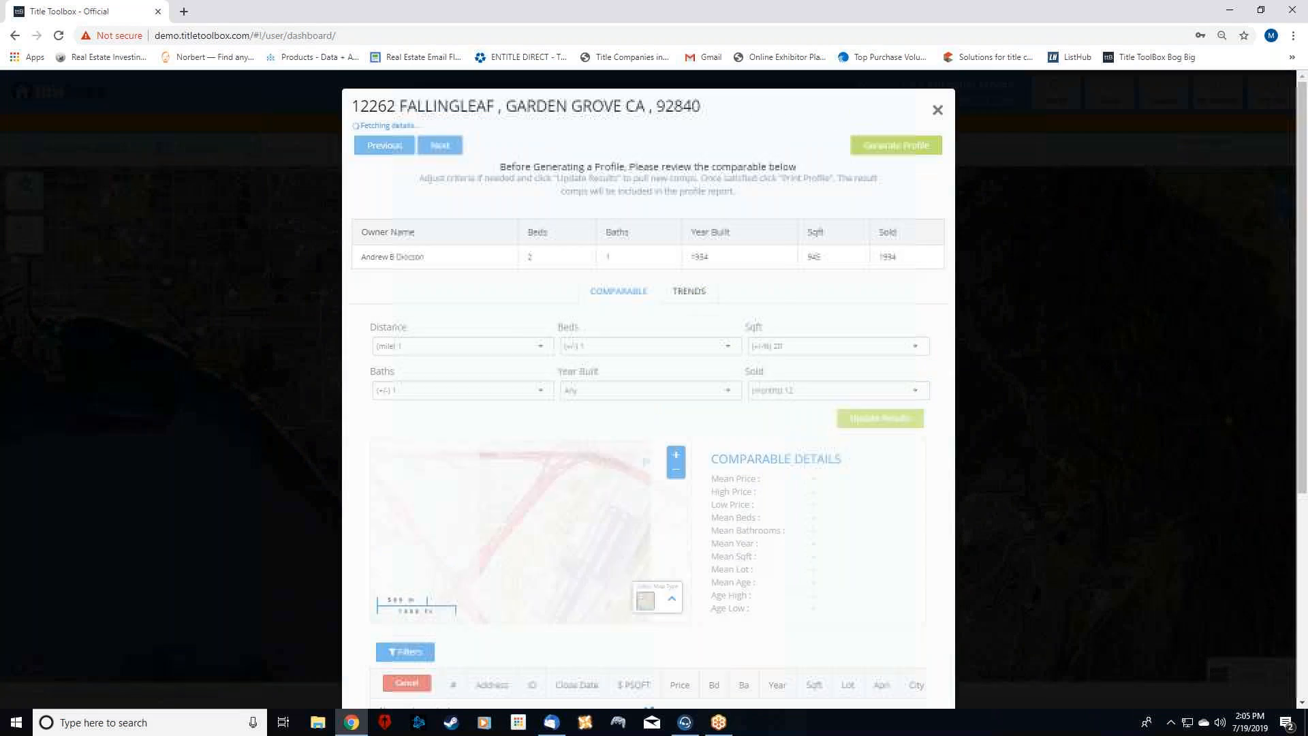
scroll(736, 320, down, 2)
scroll(759, 319, down, 3)
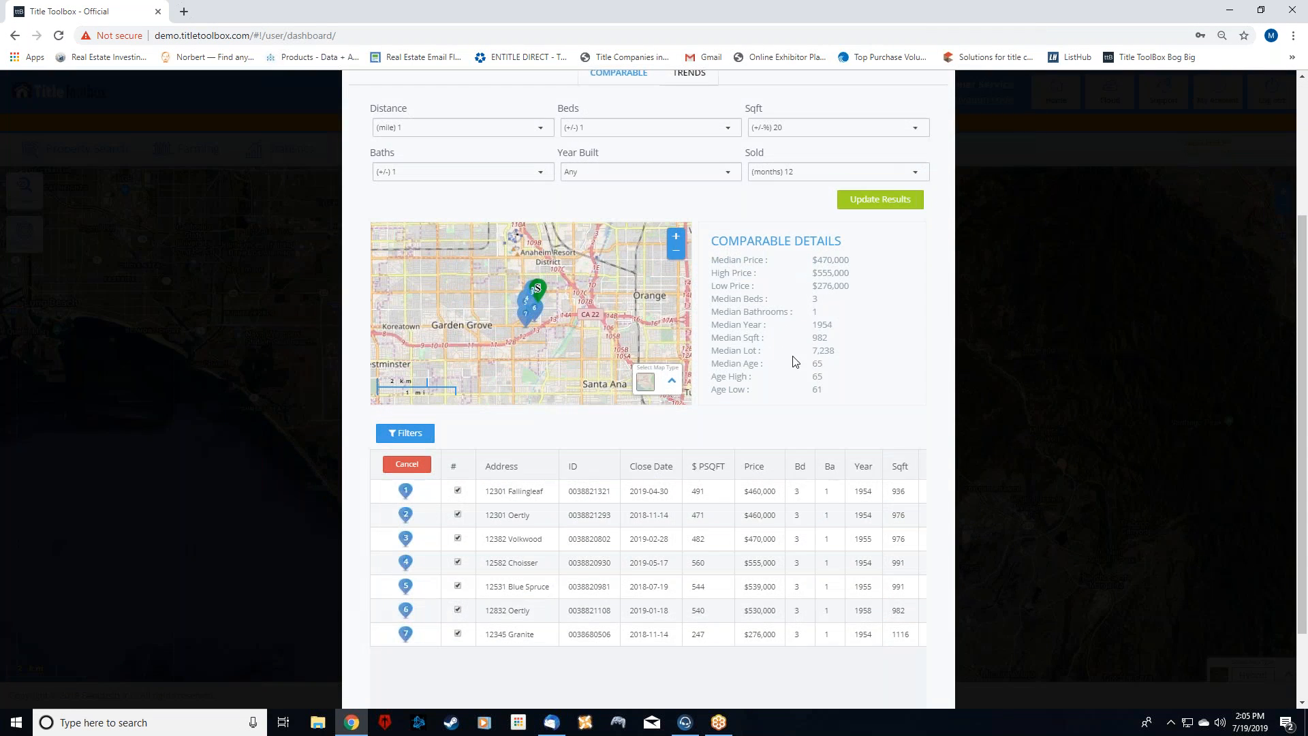
scroll(365, 196, up, 5)
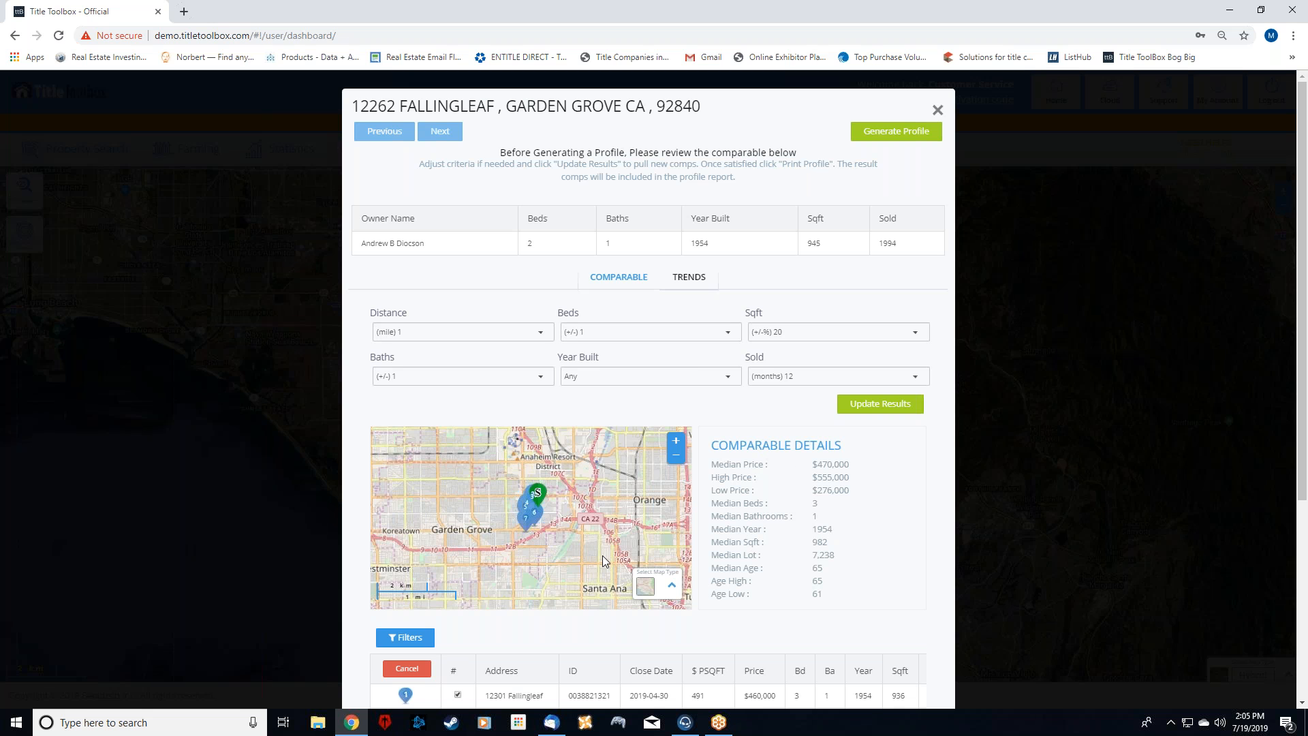
scroll(777, 479, down, 3)
scroll(778, 470, up, 3)
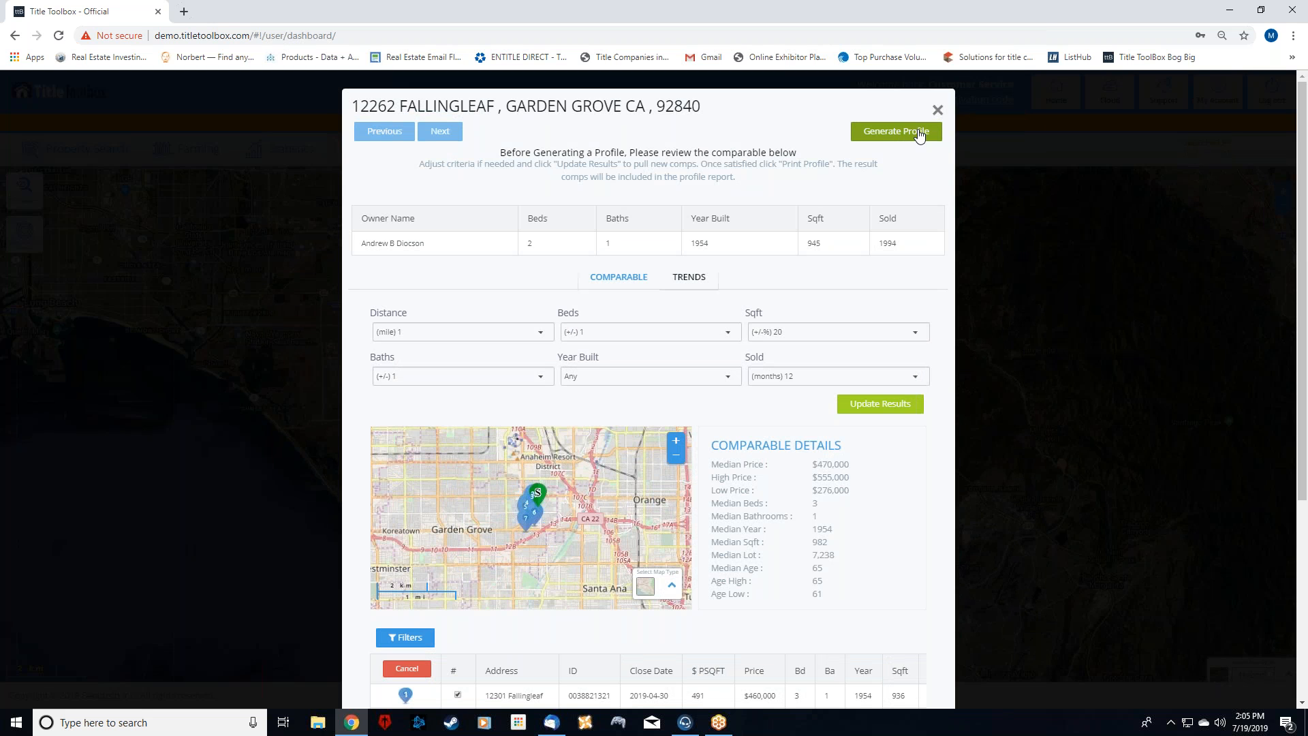
scroll(753, 234, down, 1)
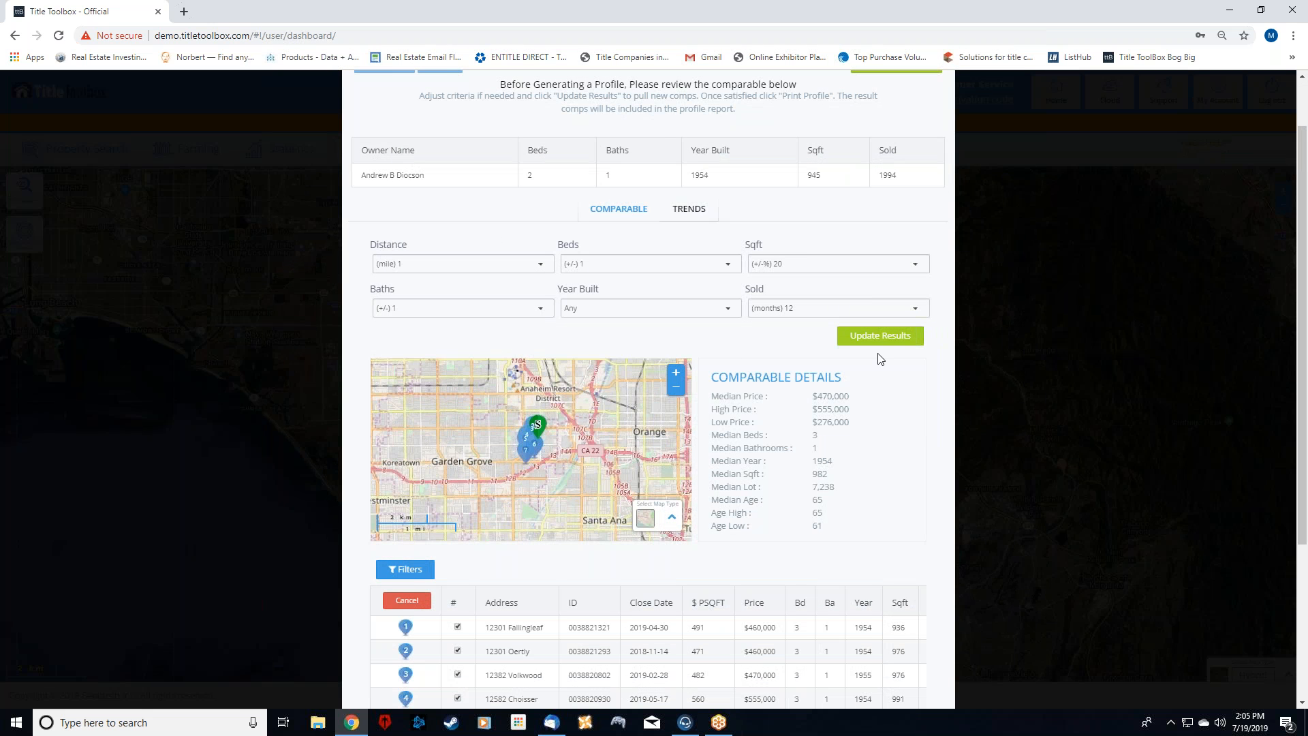
scroll(858, 457, down, 3)
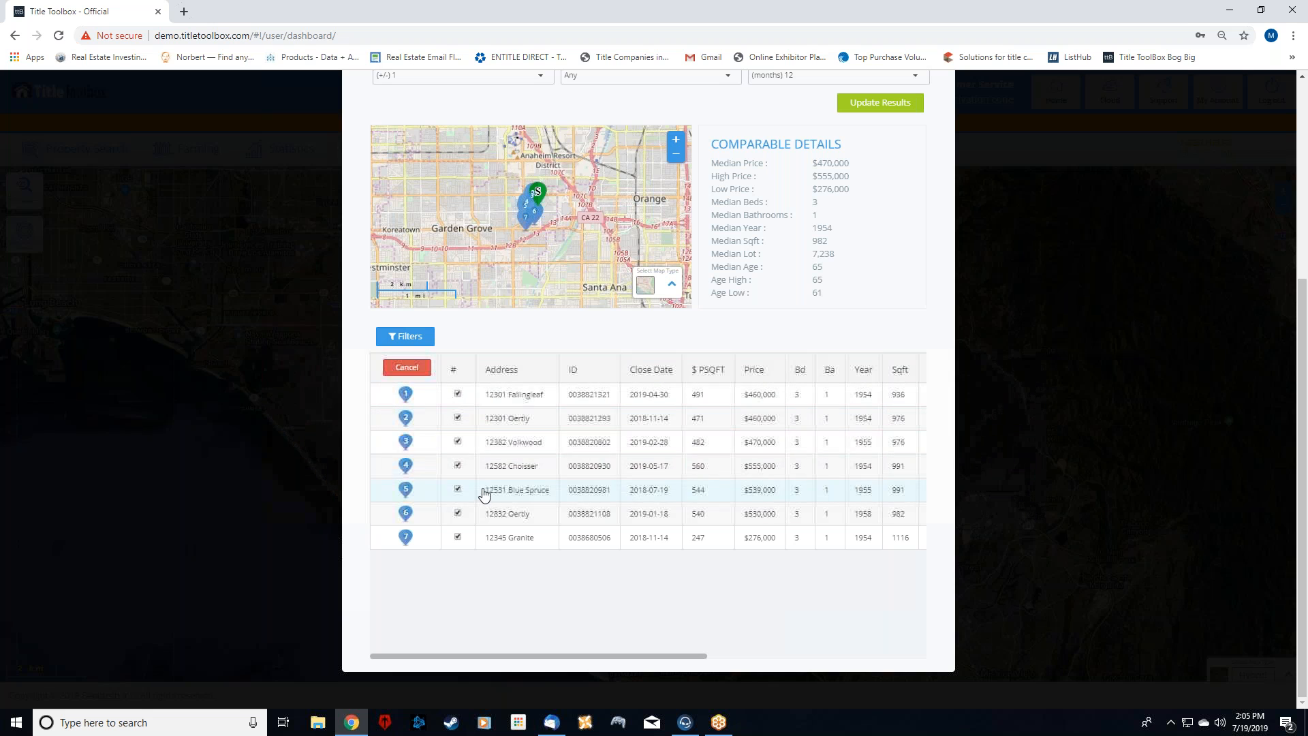
click(458, 466)
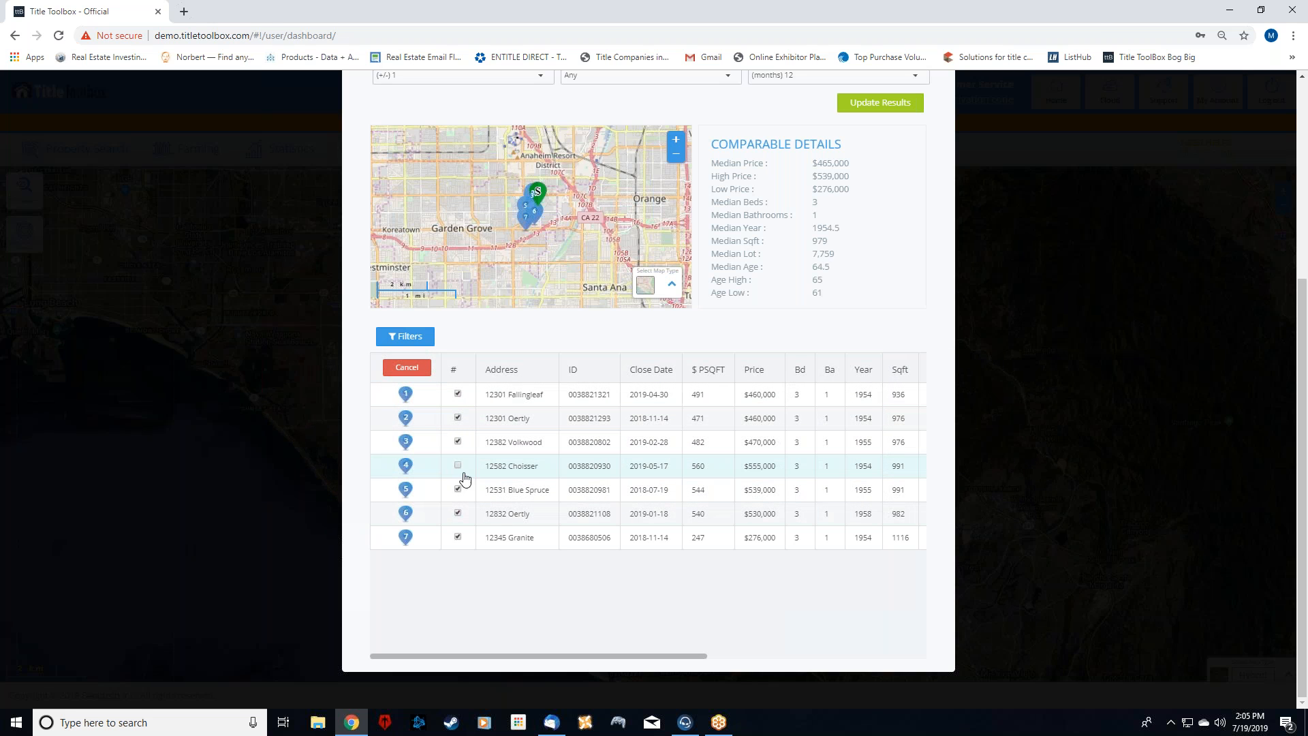
click(458, 466)
scroll(784, 517, up, 5)
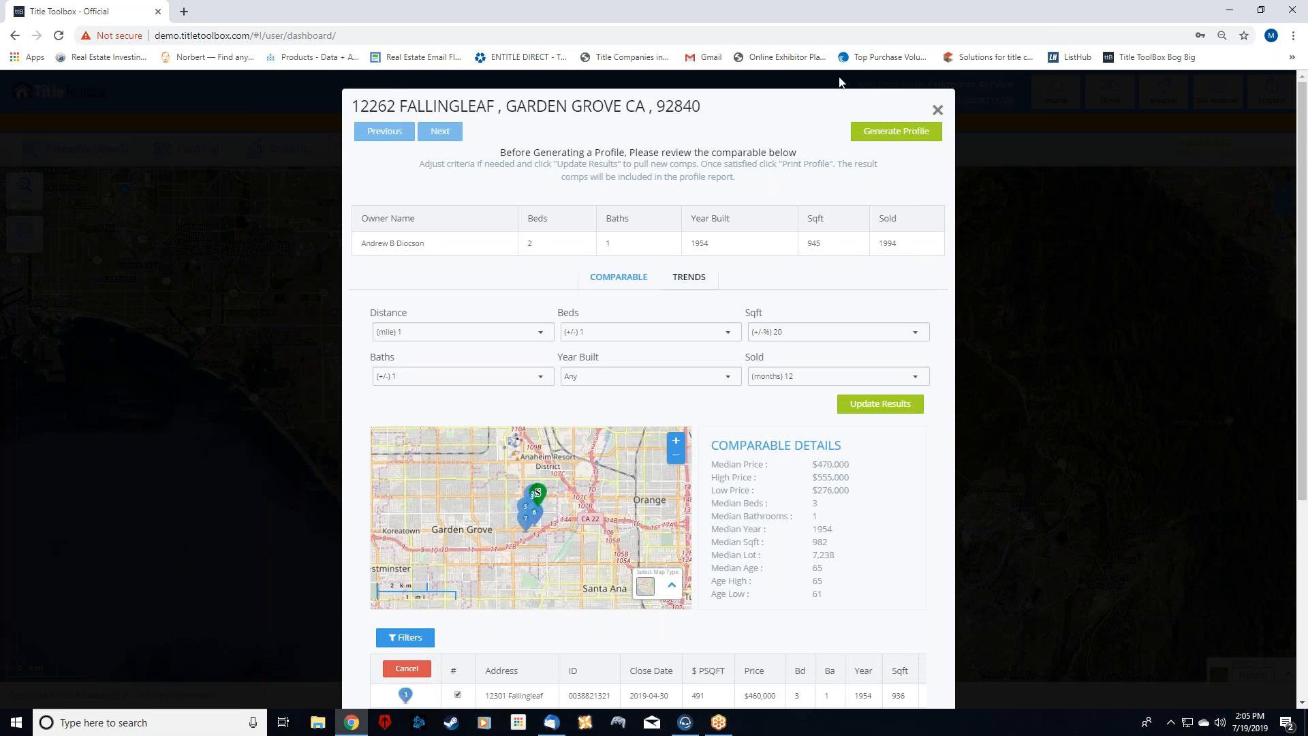
click(894, 133)
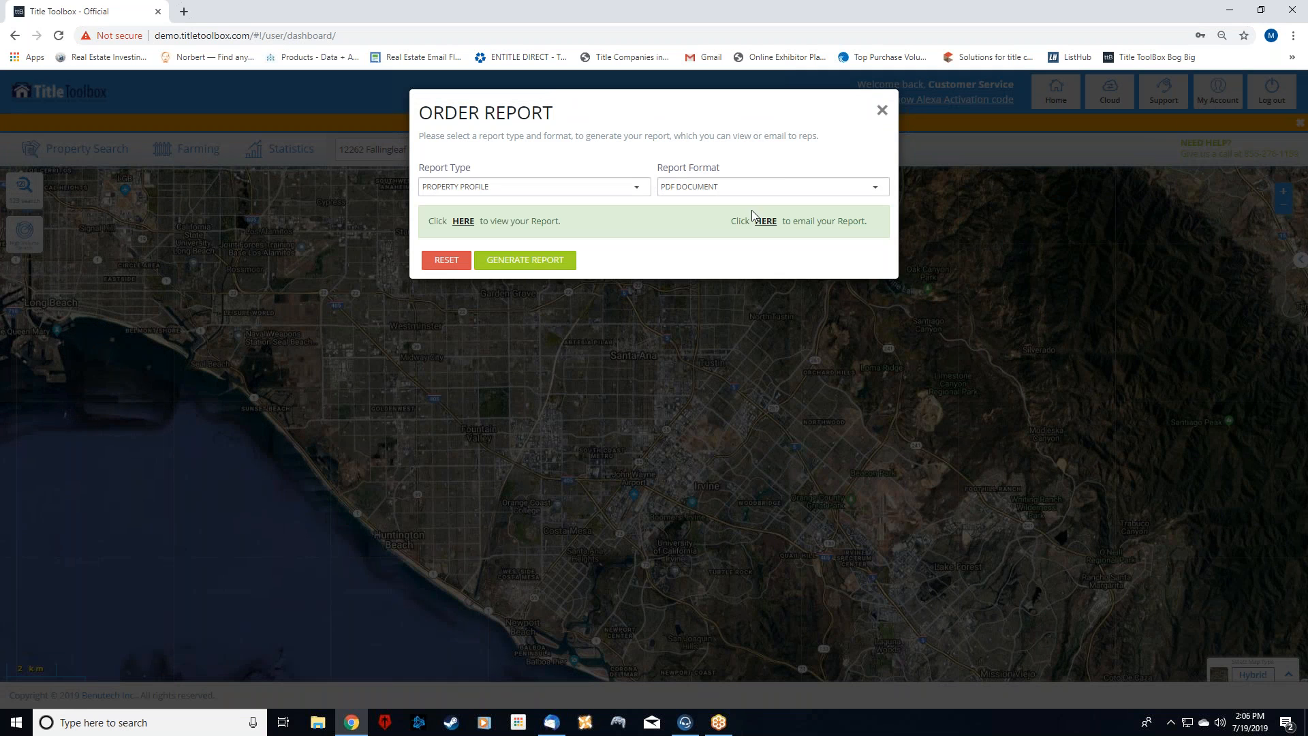
- View the 8-page Property Profile PDF, review its mortgage records, and close the report tab
click(466, 221)
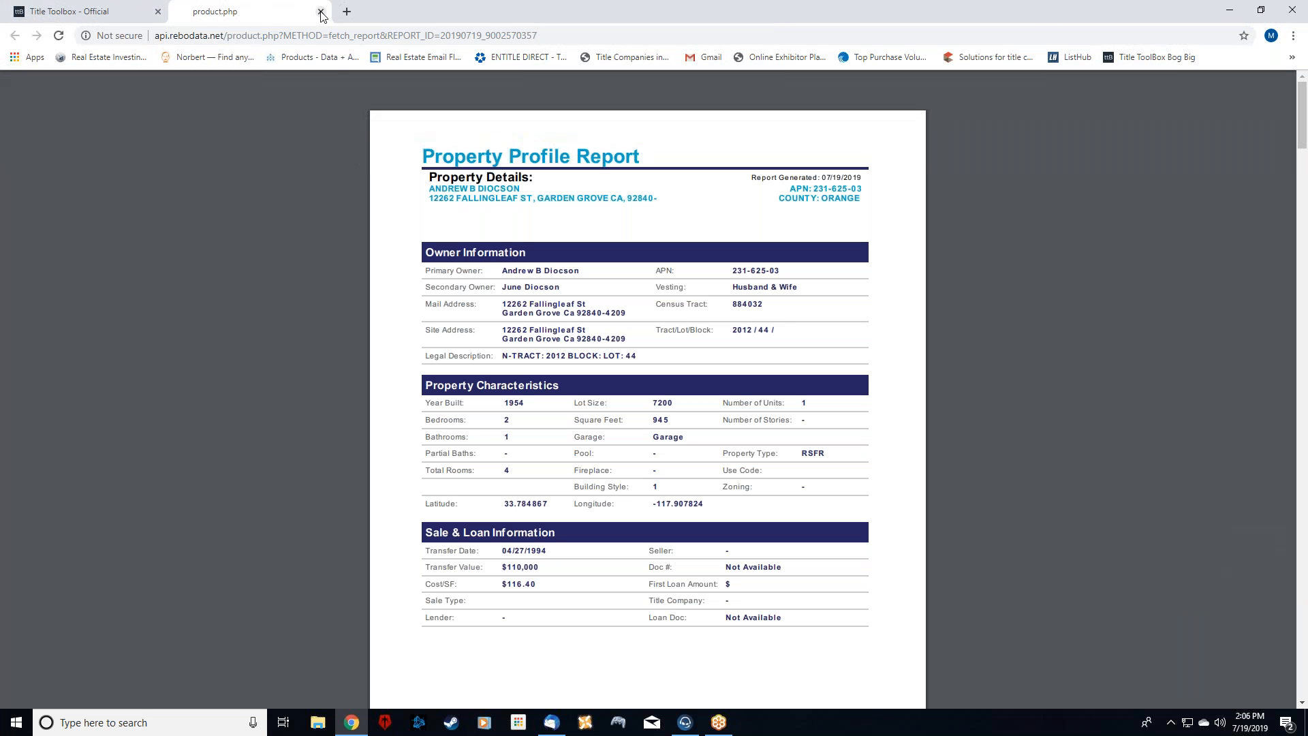
scroll(615, 389, down, 20)
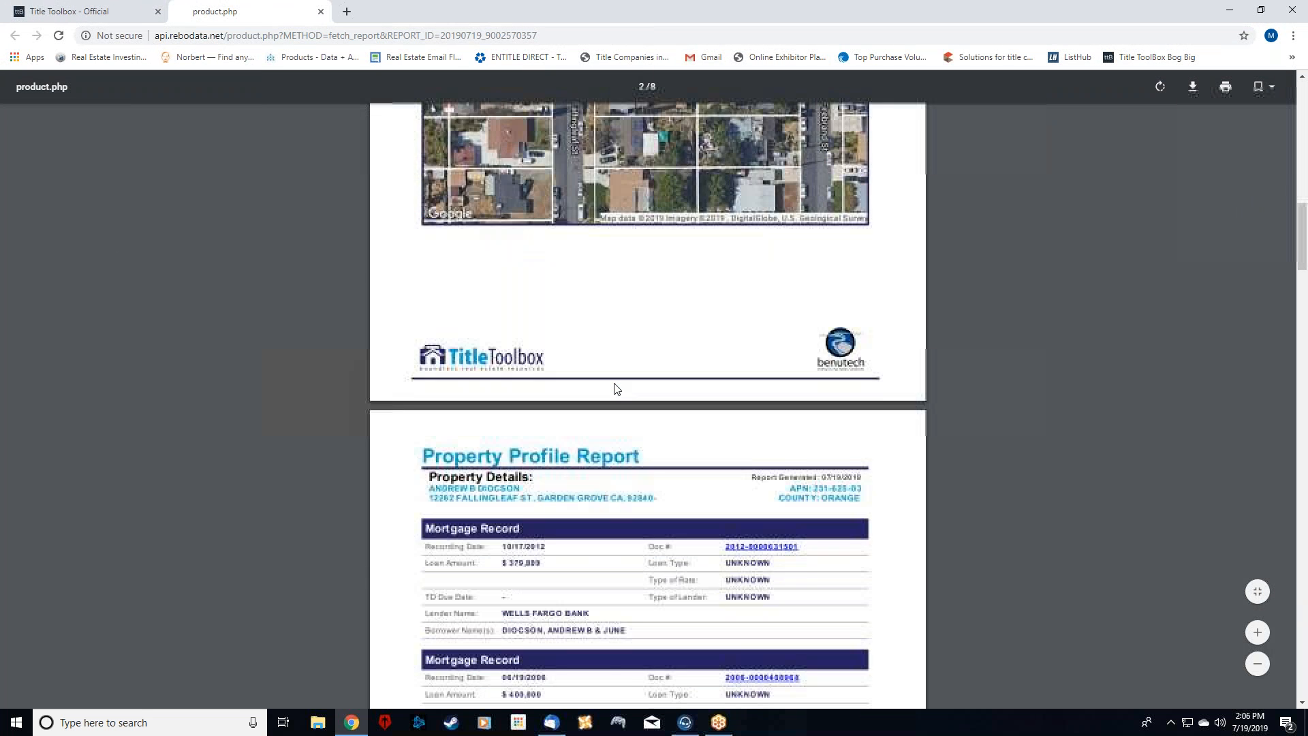
scroll(615, 383, down, 4)
scroll(614, 383, up, 2)
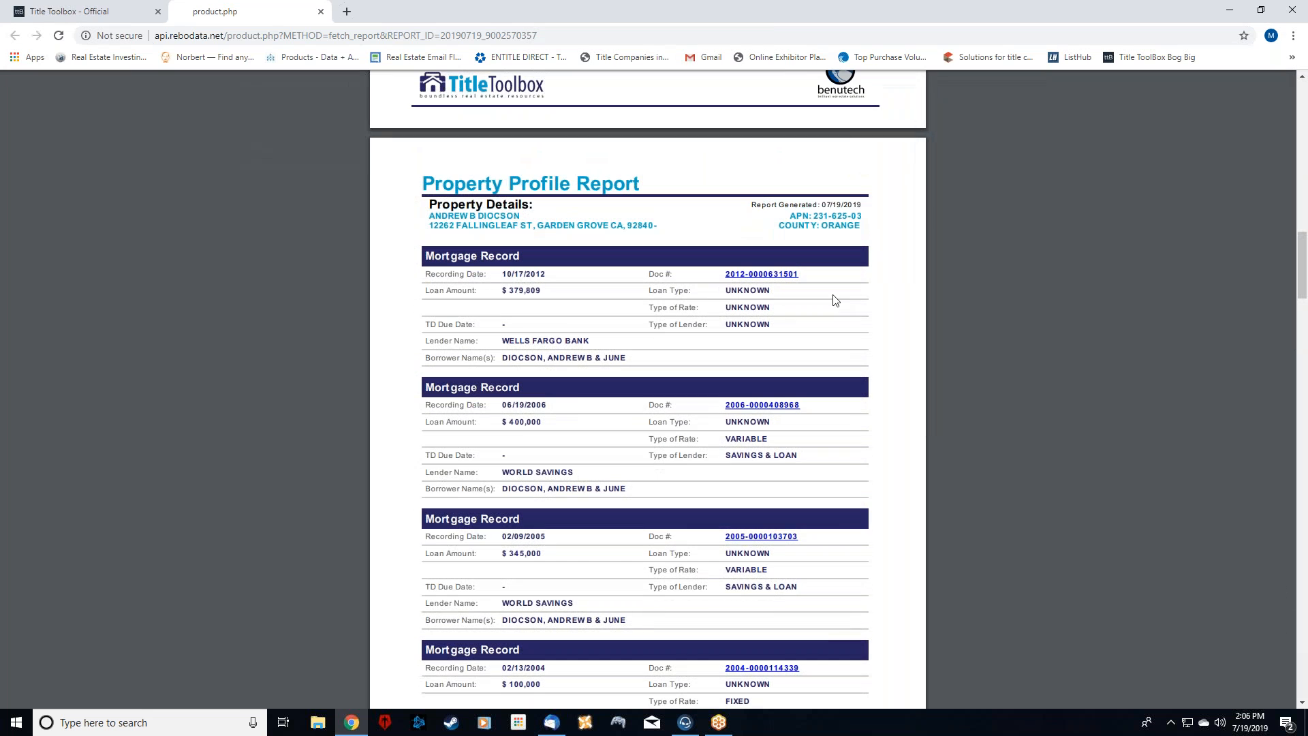
scroll(572, 321, up, 3)
scroll(573, 321, down, 2)
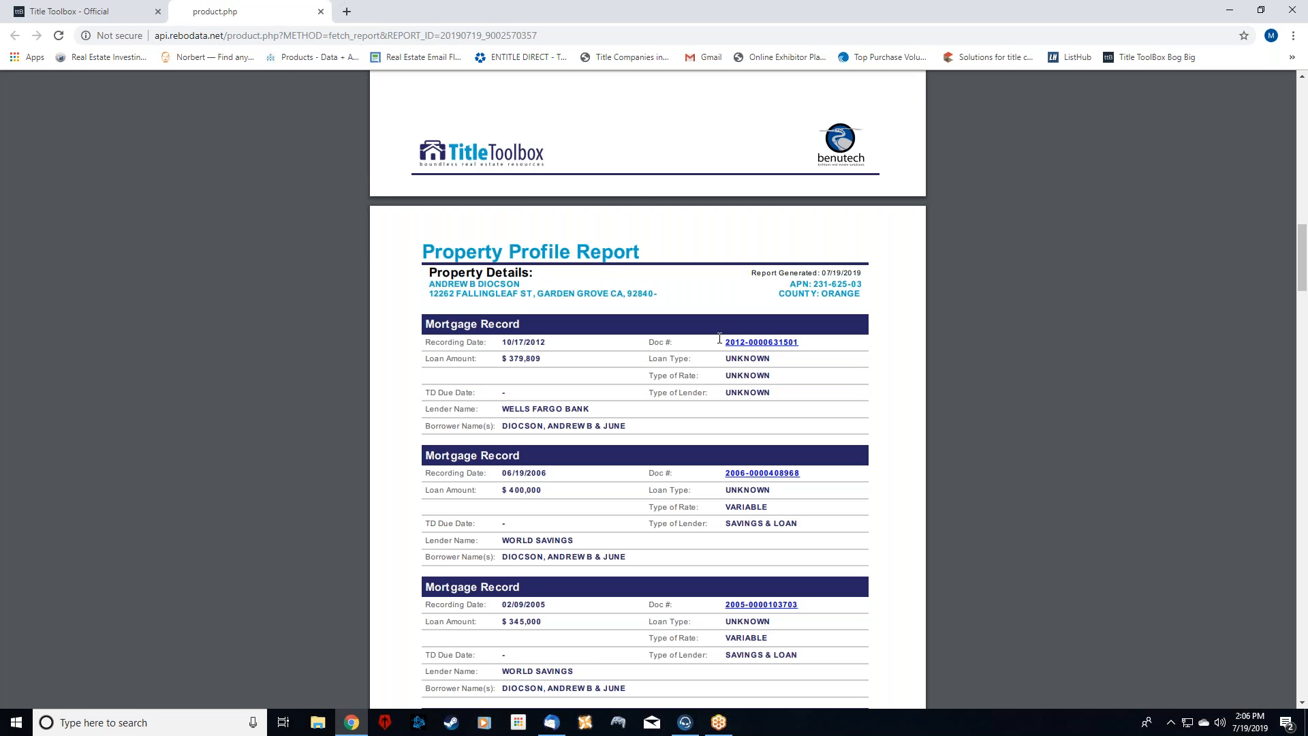
scroll(792, 402, down, 3)
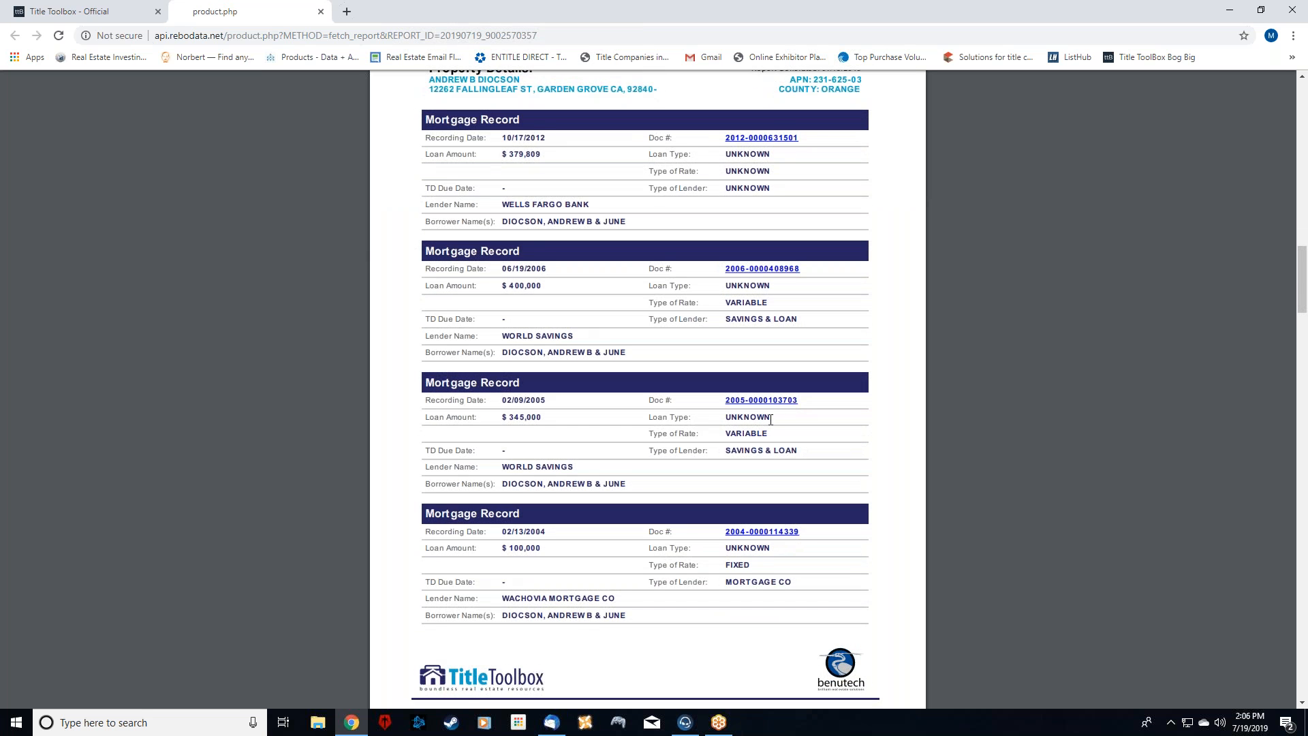
scroll(770, 417, up, 4)
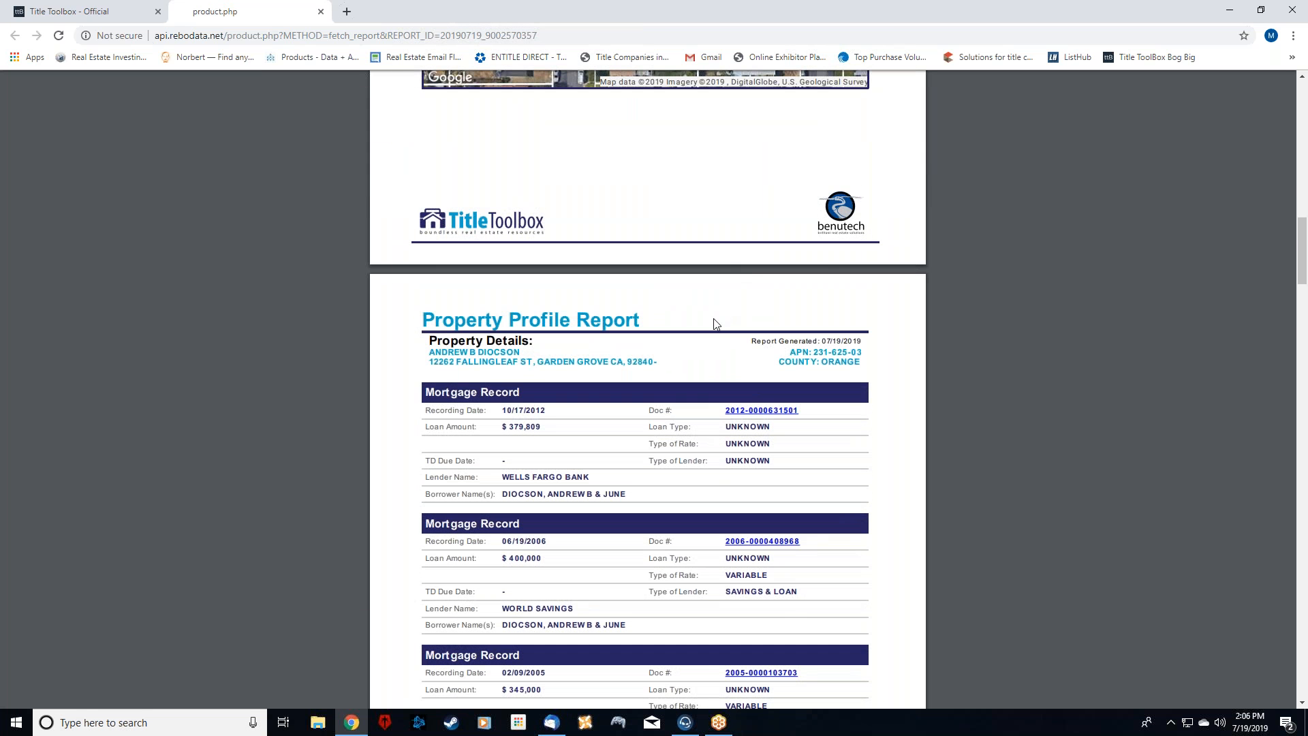
scroll(713, 322, up, 2)
scroll(712, 325, down, 5)
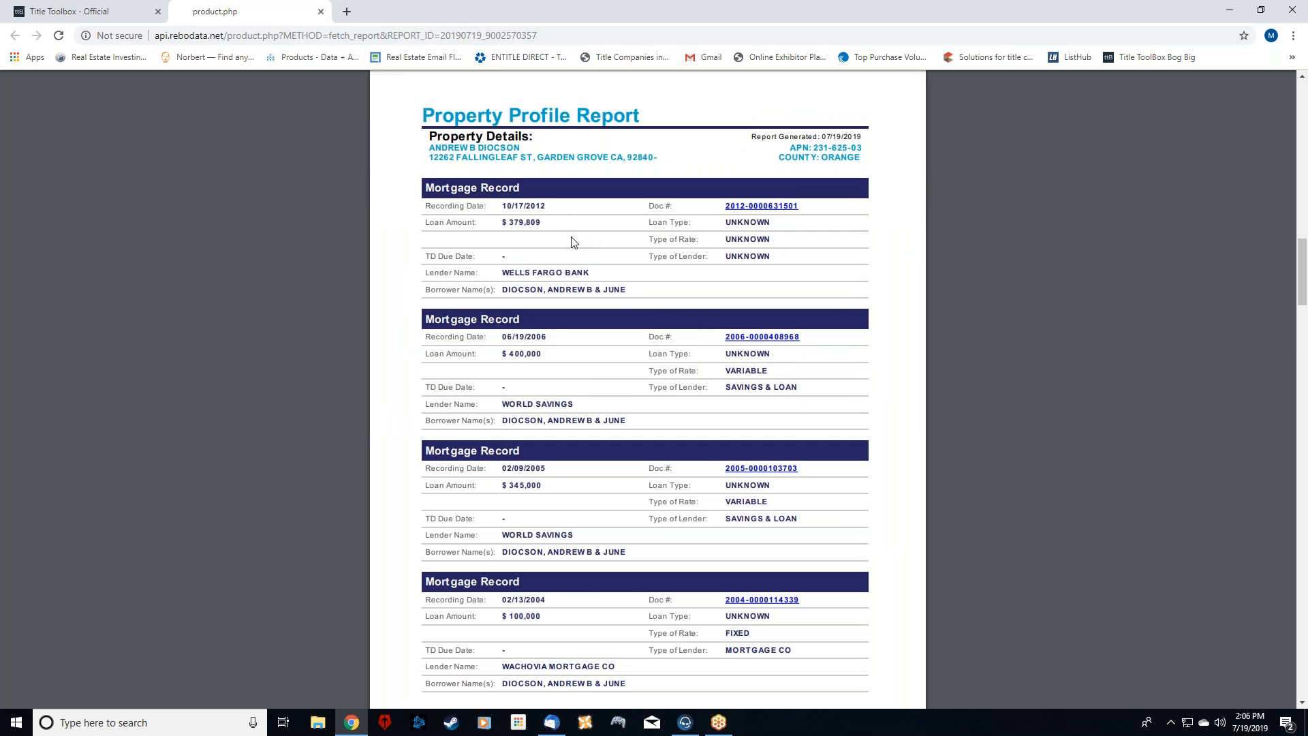
scroll(572, 242, up, 7)
scroll(595, 308, down, 3)
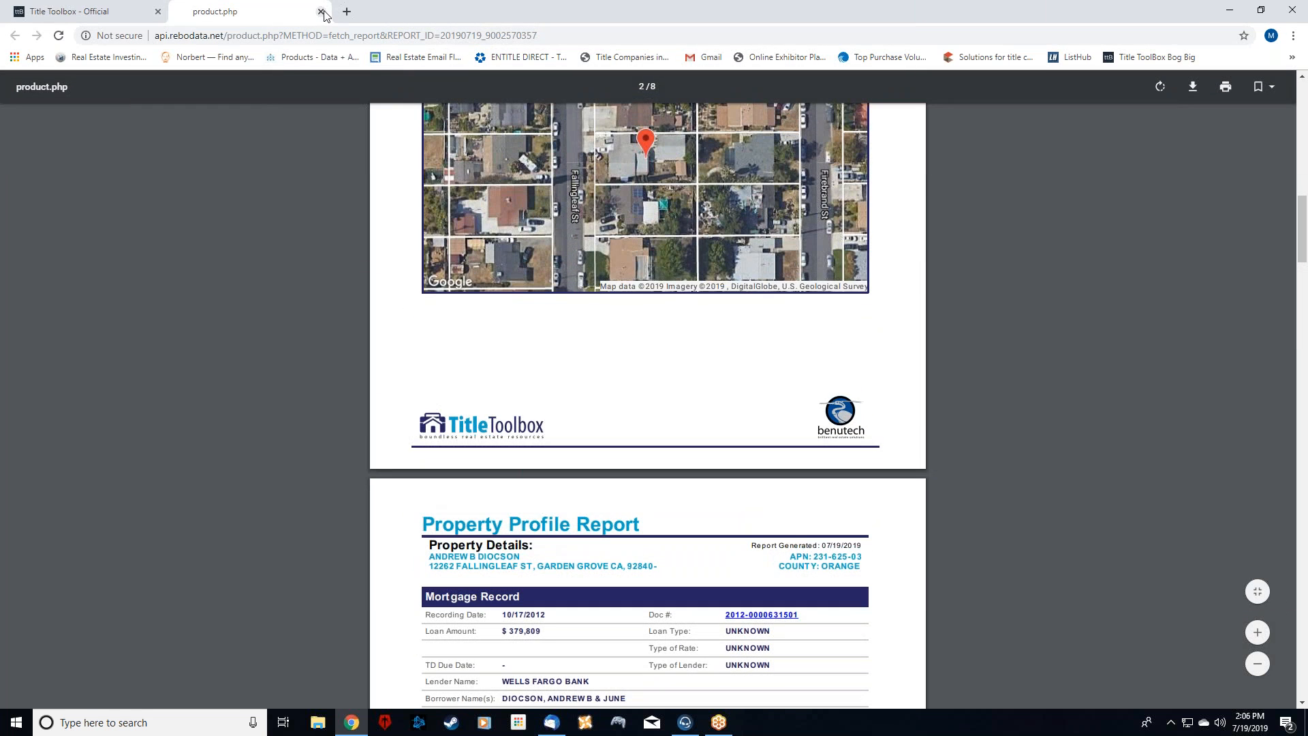
click(321, 12)
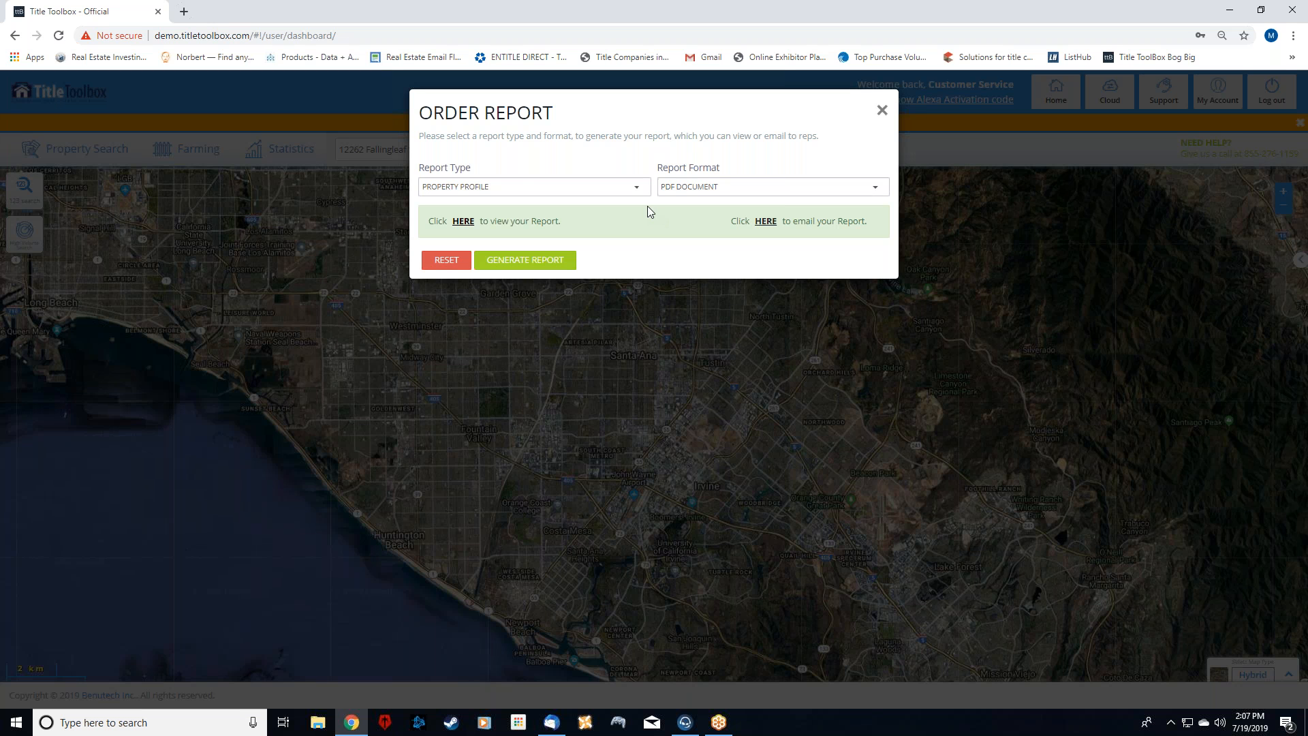
- Close the Order Report dialog to get back to the map dashboard
click(881, 112)
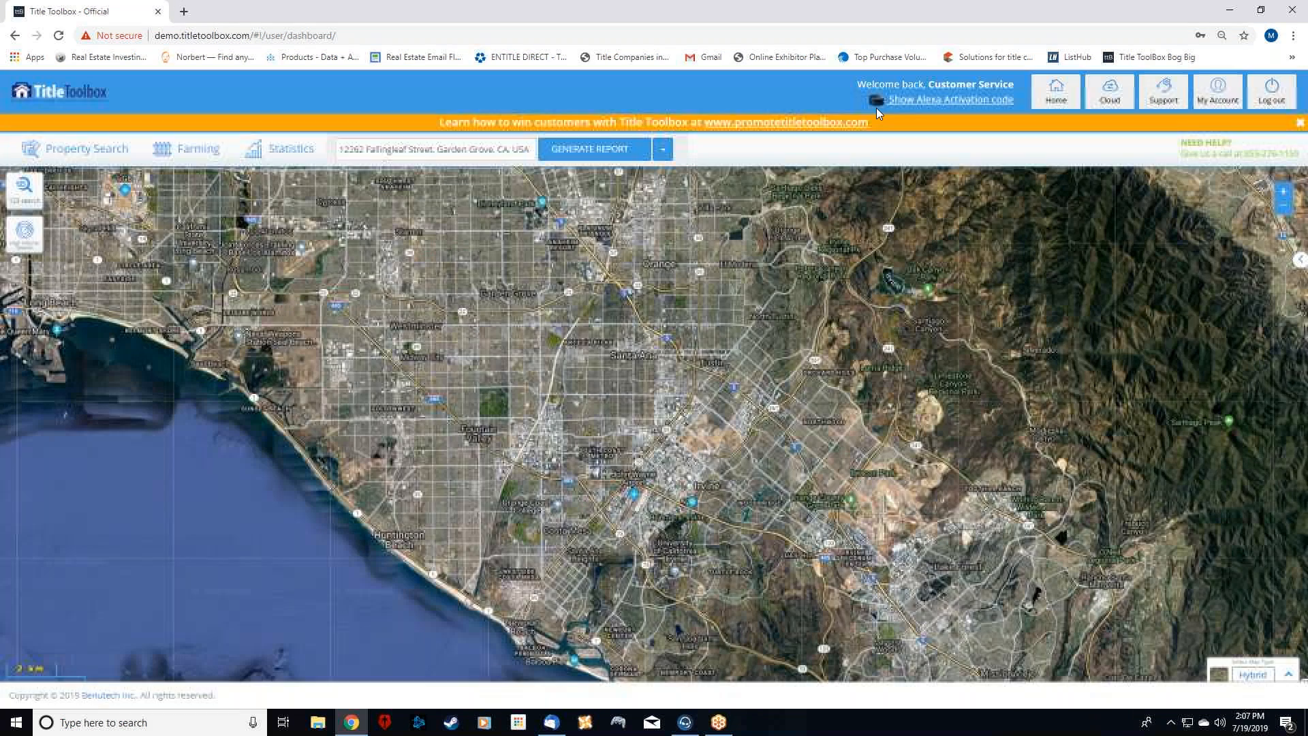
- Show the Farming menu with its radius, boundary and area search options
click(204, 156)
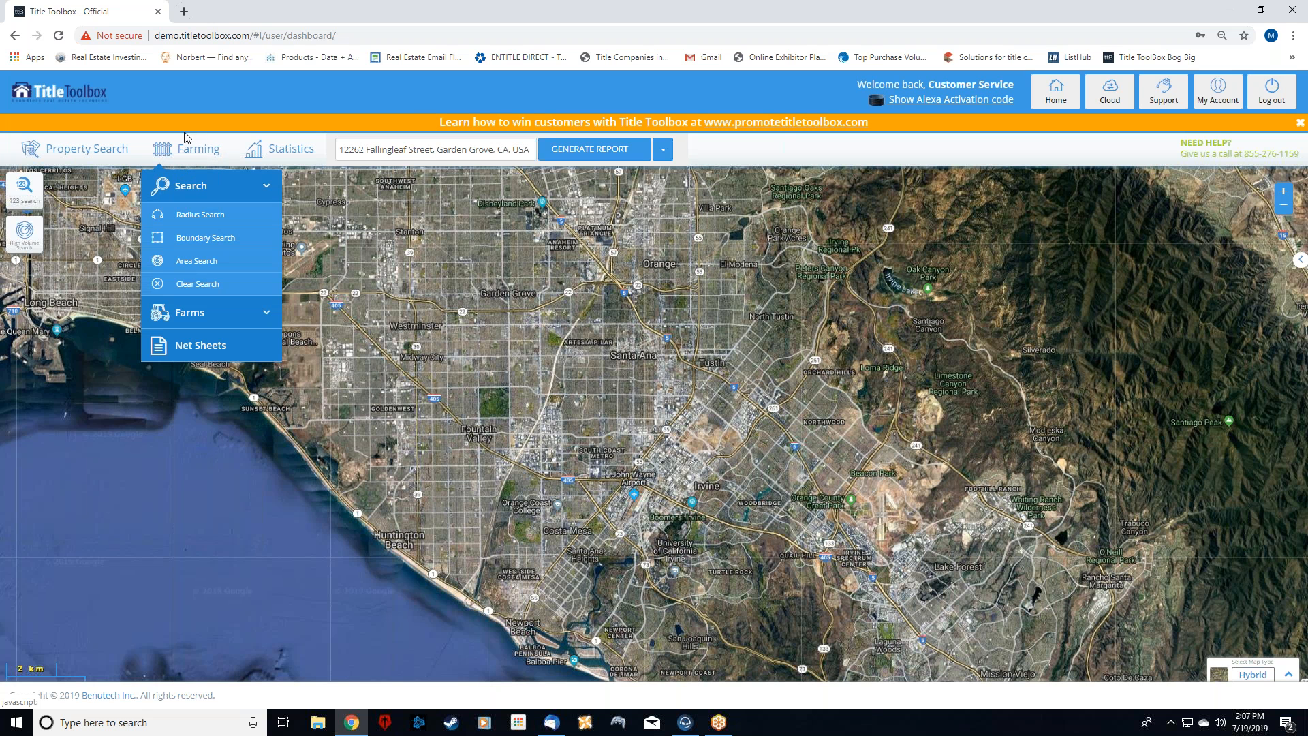
- Start an Area Search with state CA, county ALAMEDA and site city OAKLAND
click(200, 266)
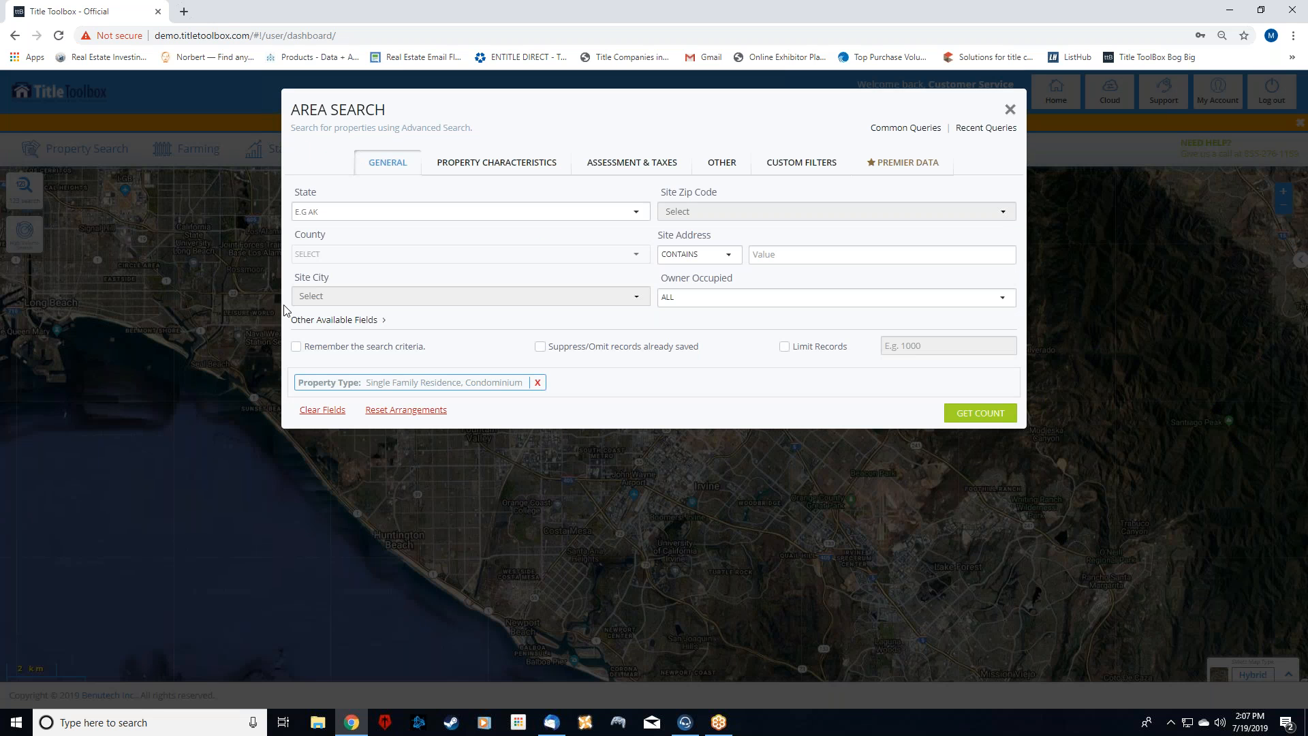
click(426, 213)
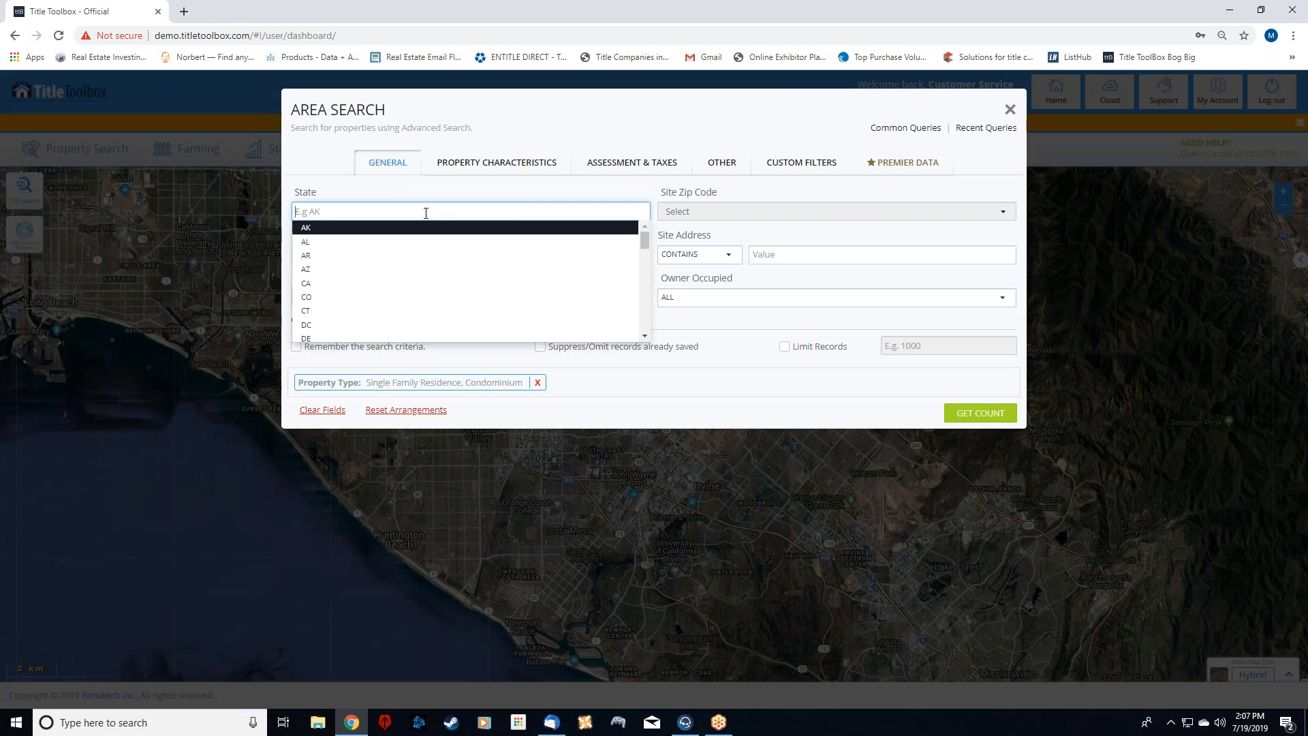
click(306, 284)
click(355, 256)
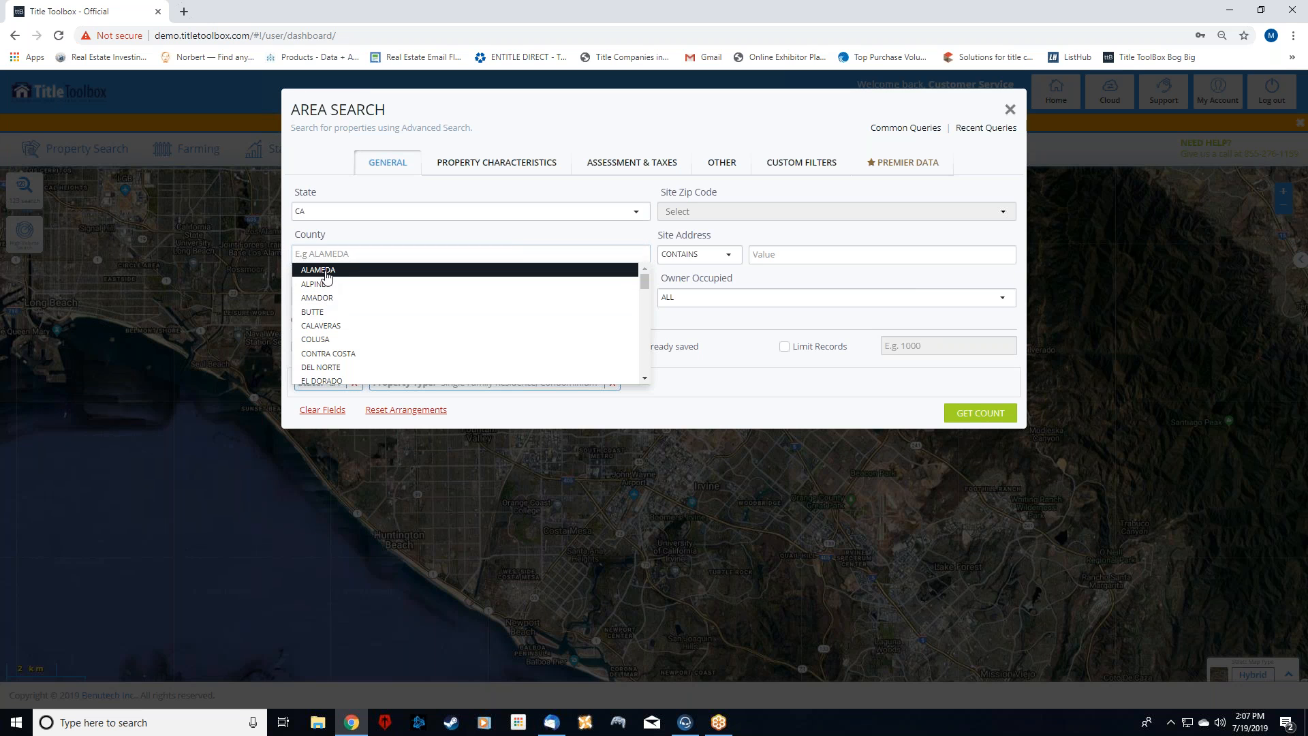
click(327, 271)
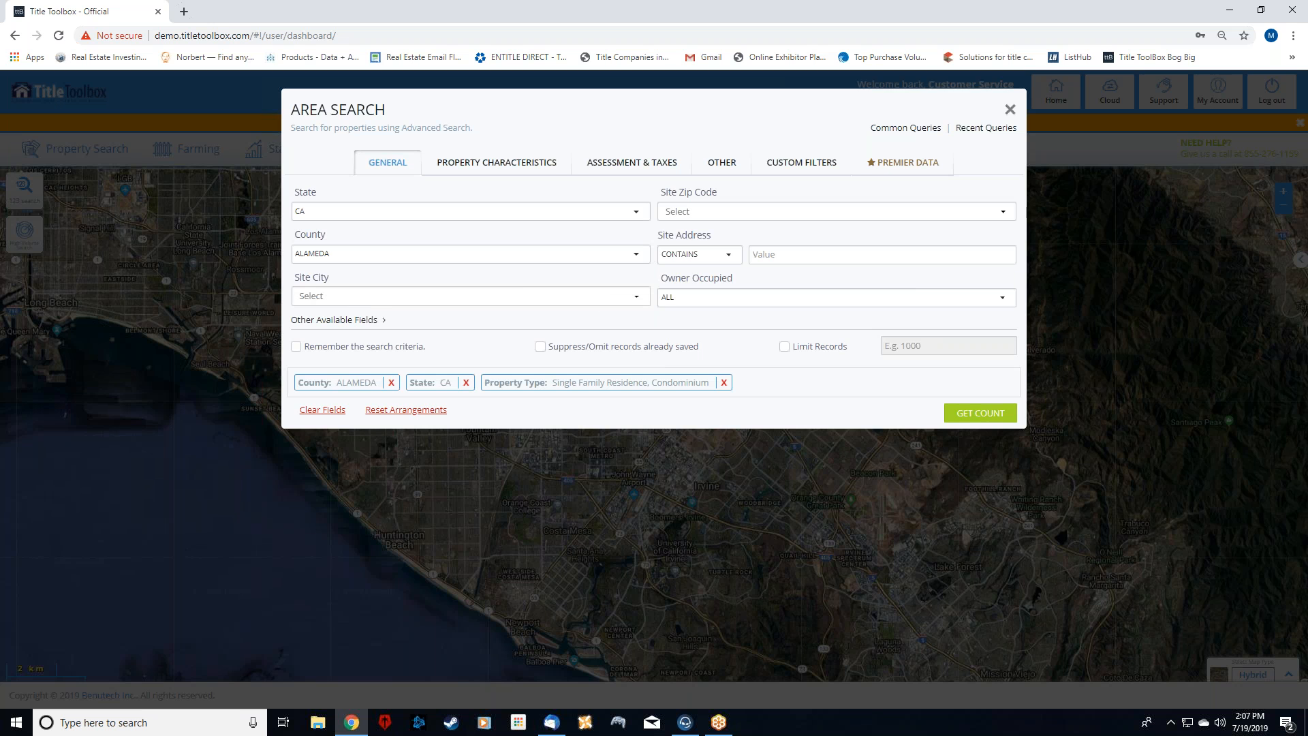
click(635, 303)
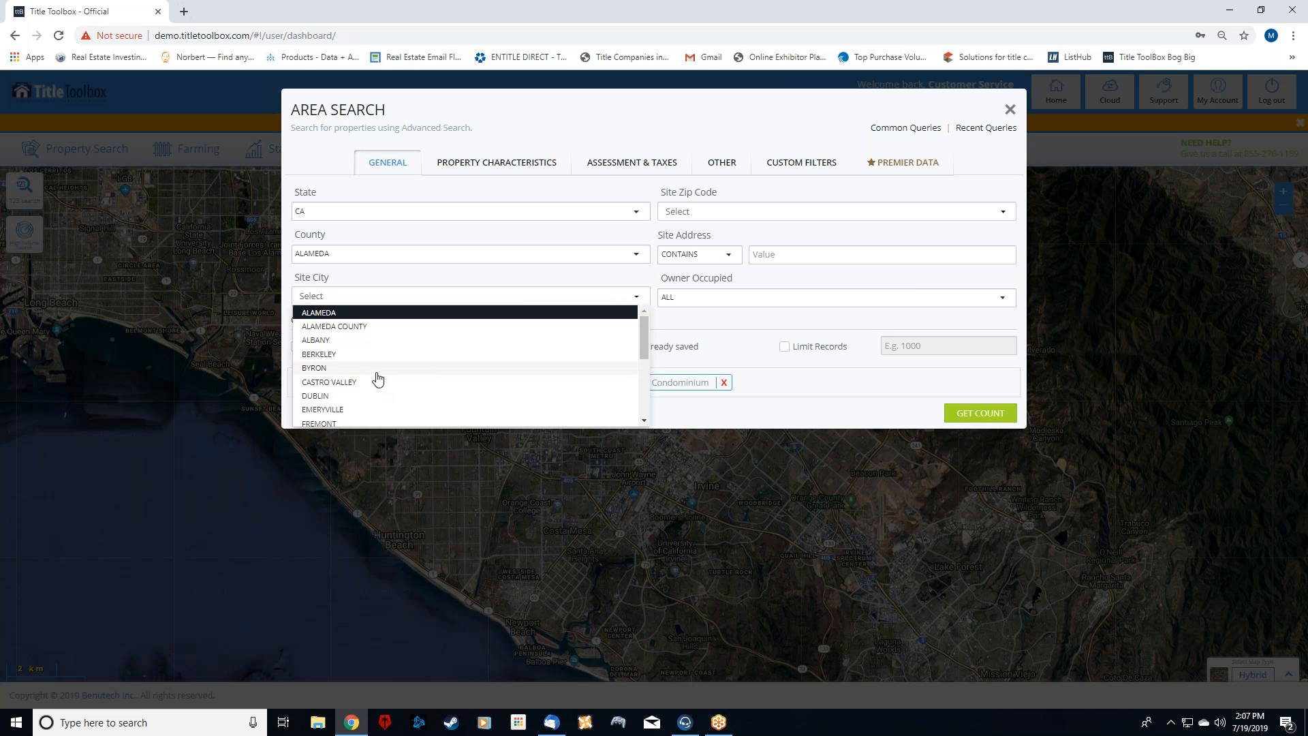
scroll(364, 372, down, 2)
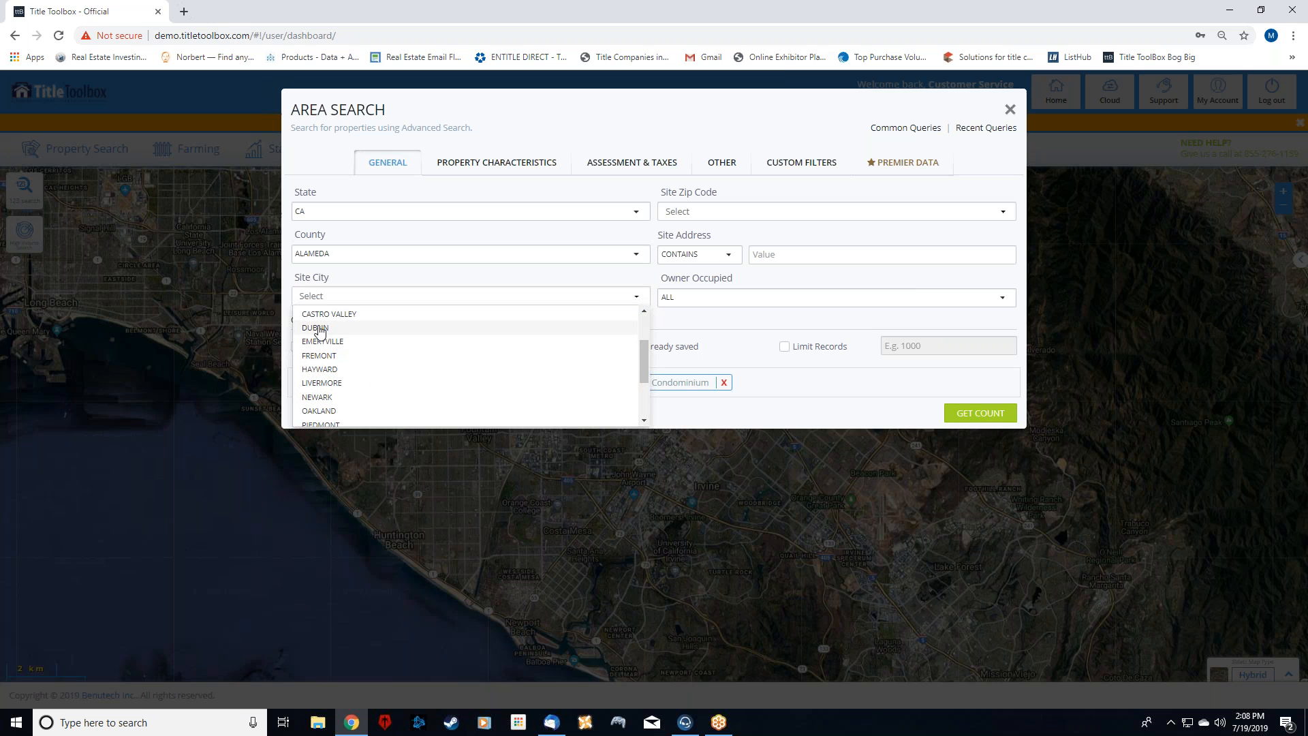
click(332, 411)
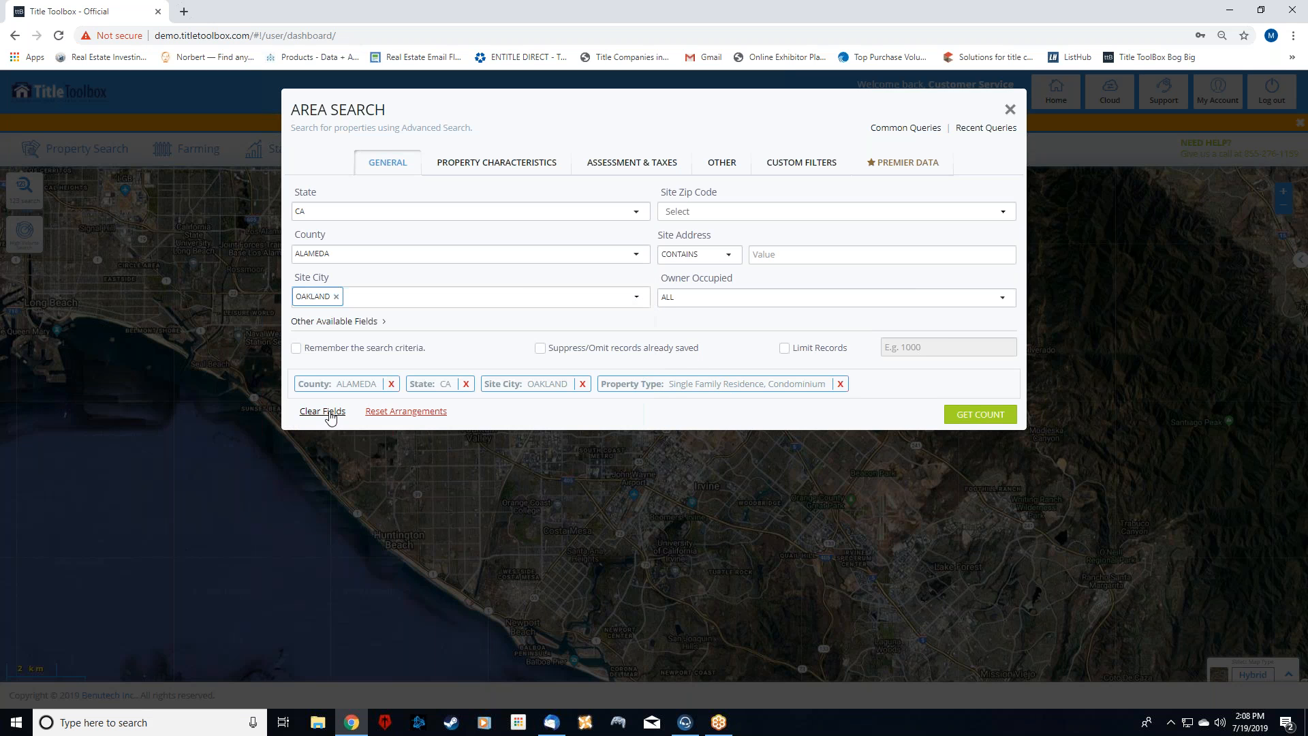
- Reveal the Premier Data criteria tabs: Mortgage Info, Leads, and Phones and Emails
click(892, 165)
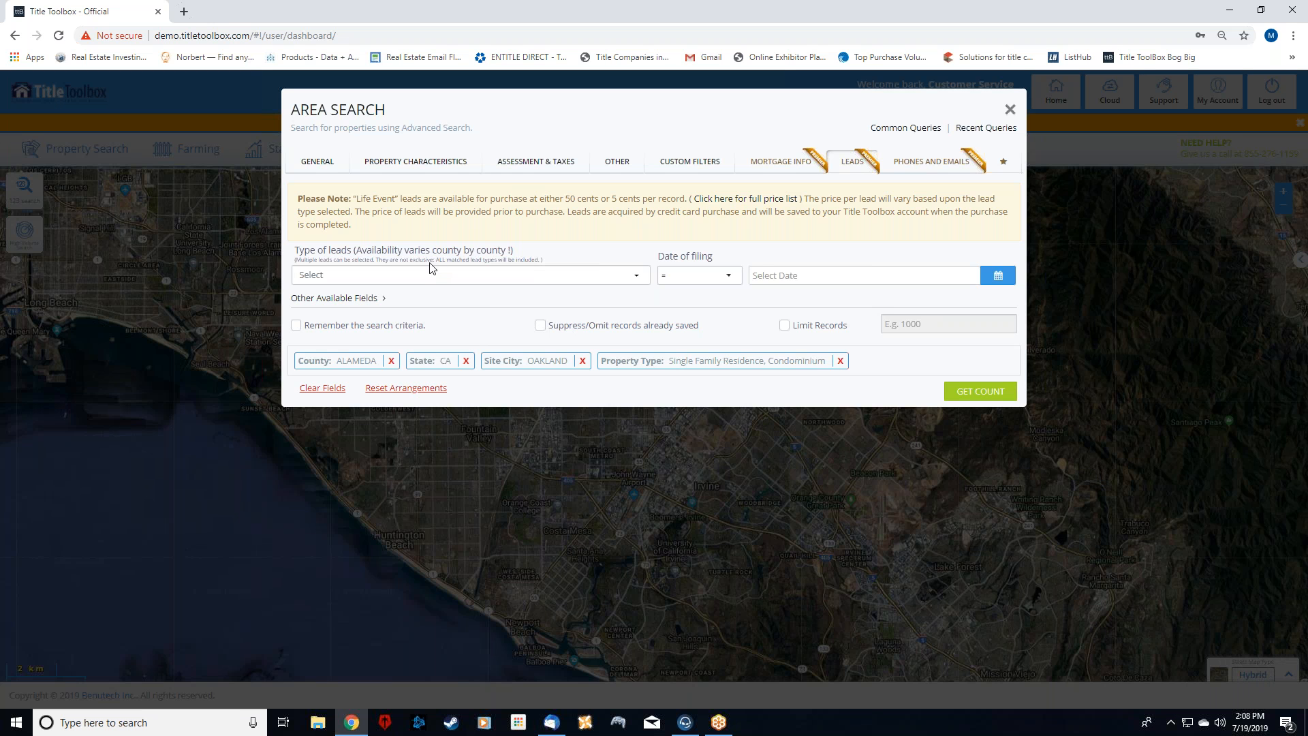
- Show the Mortgage Info criteria, such as AVM value, lenders and loan amounts
click(799, 166)
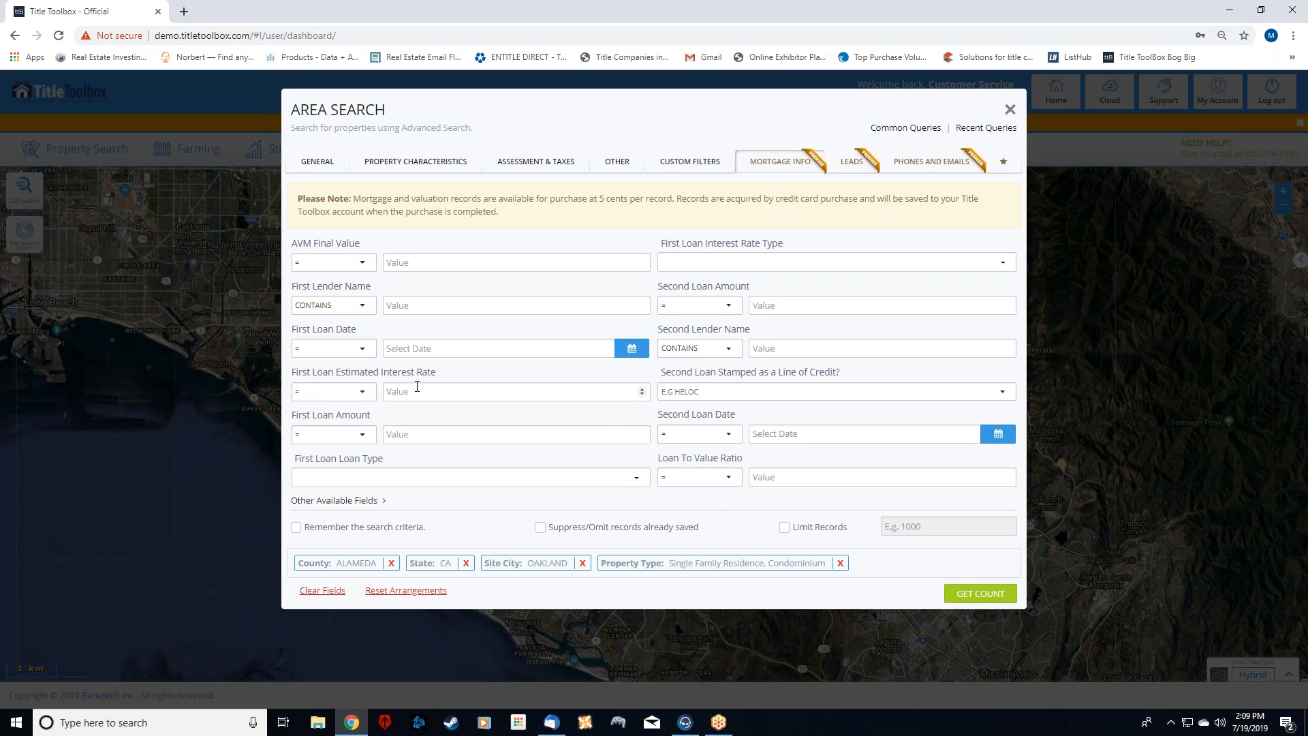
- Limit the Loan To Value Ratio to 65 or less
click(697, 484)
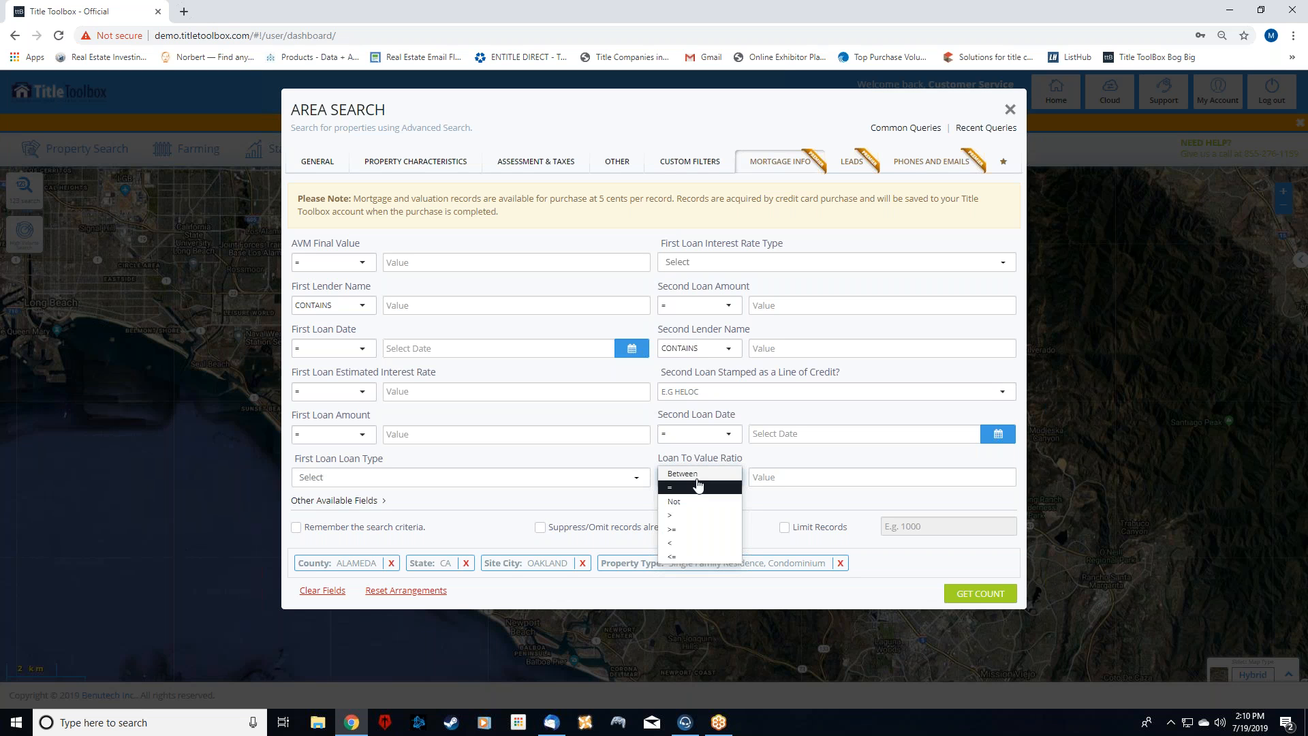
click(674, 560)
click(776, 477)
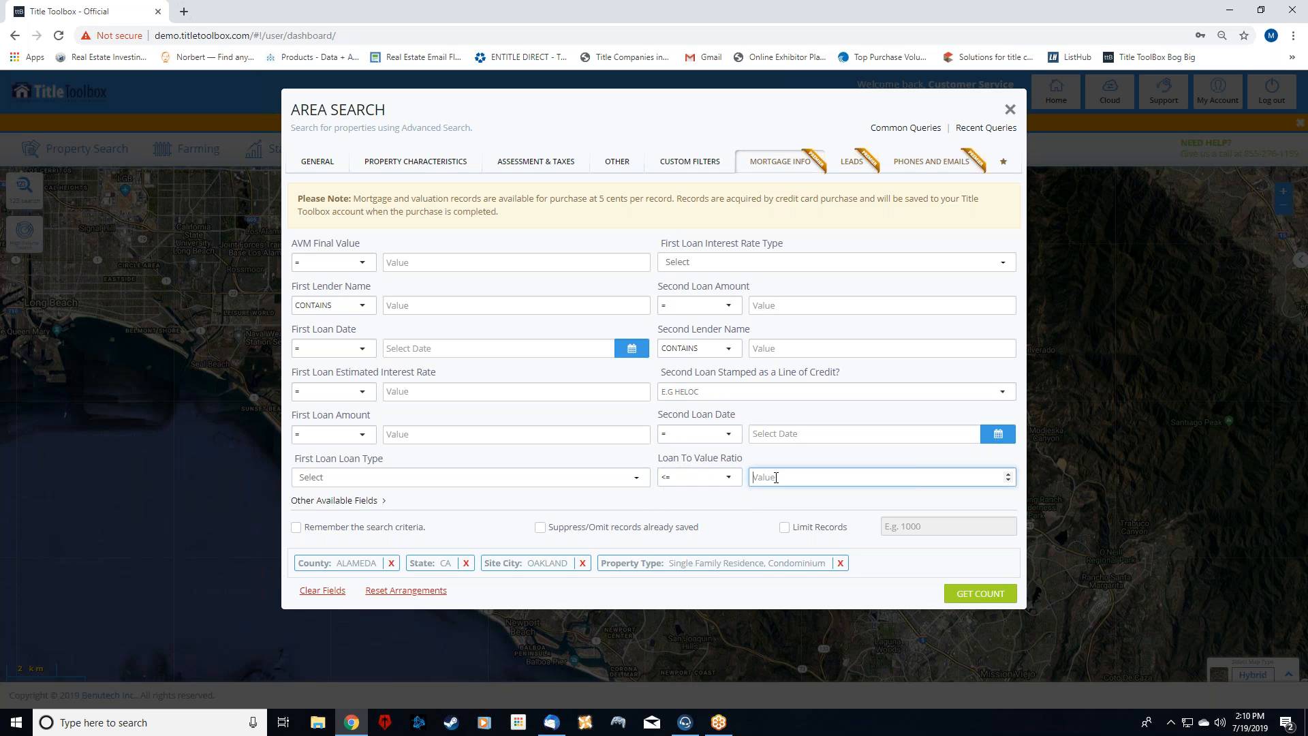
text(65)
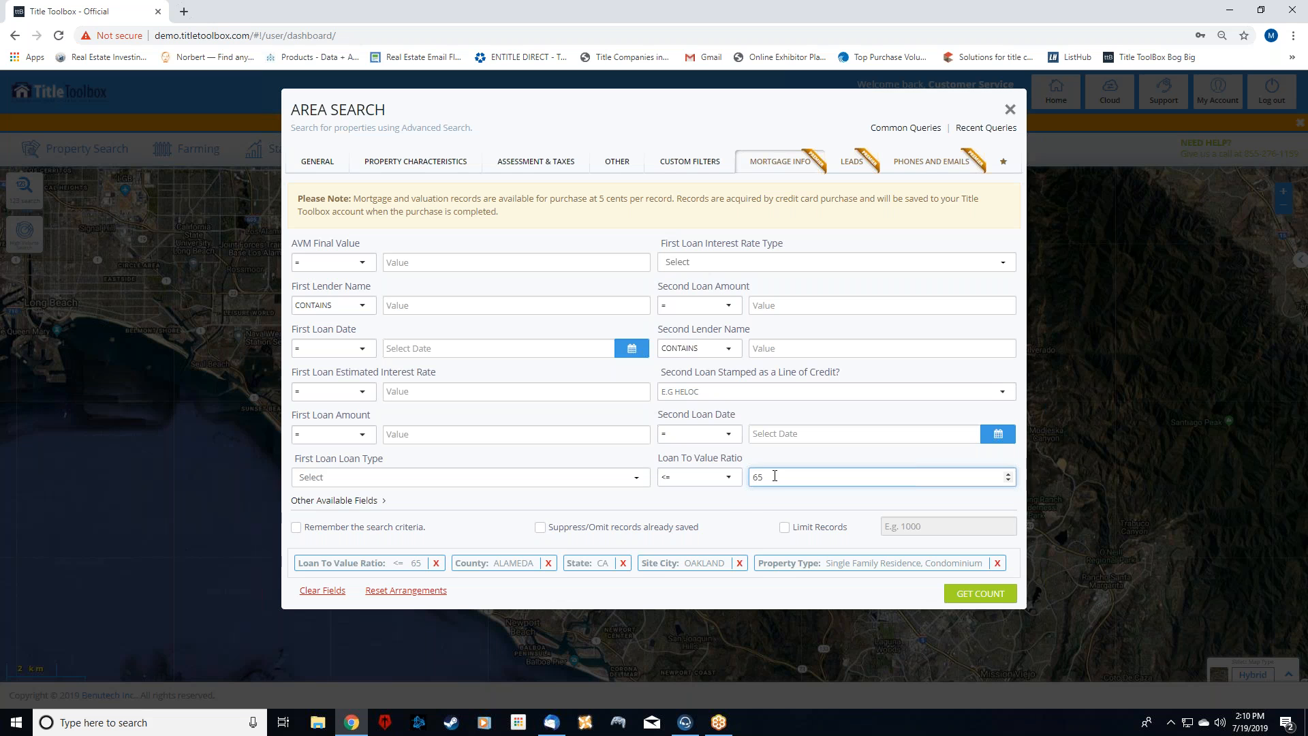
click(728, 508)
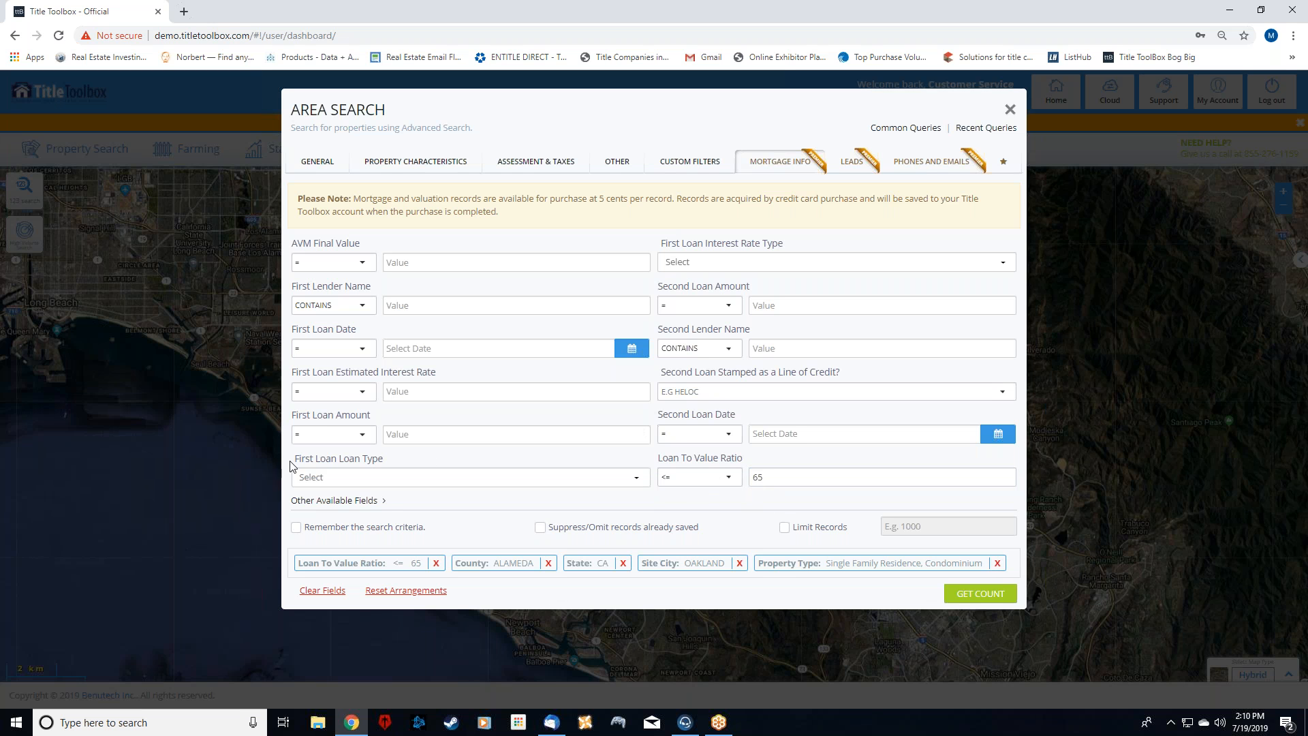
- Require first-loan interest rate of 4 or more and count matches: 16800 properties, $840.00
click(347, 392)
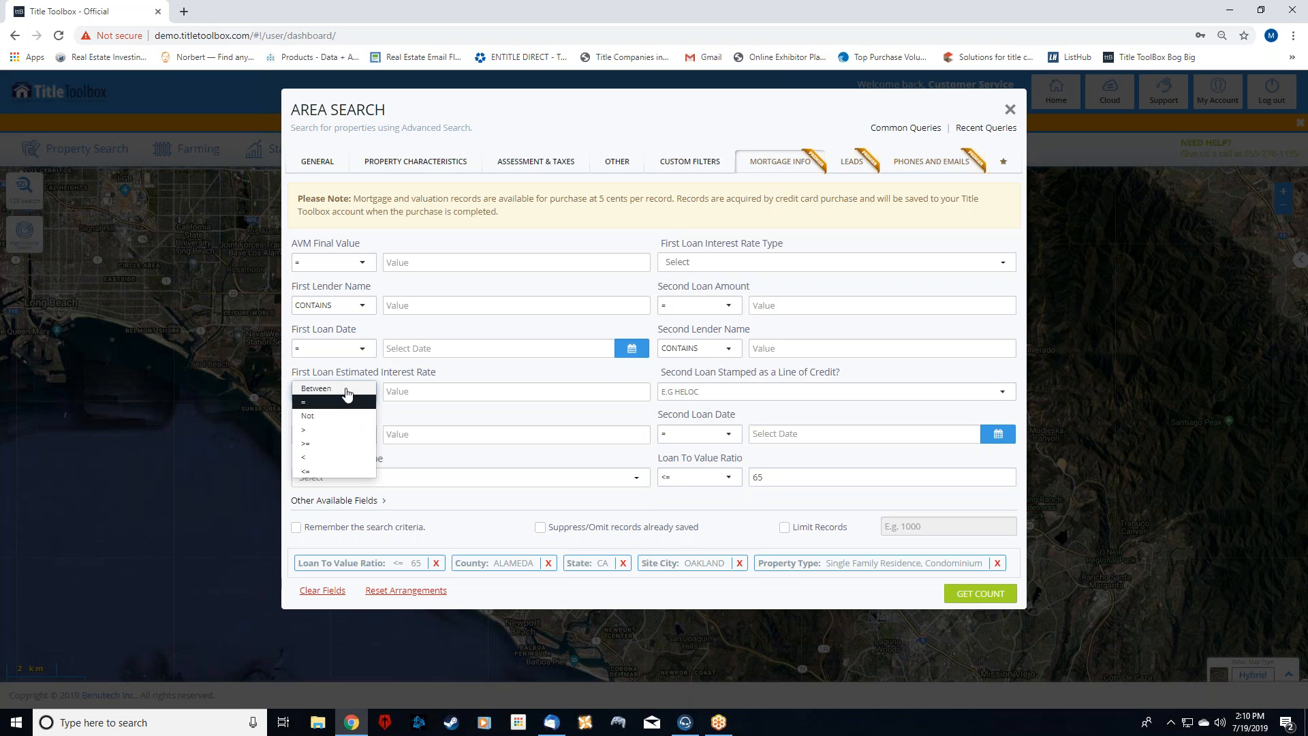
click(307, 443)
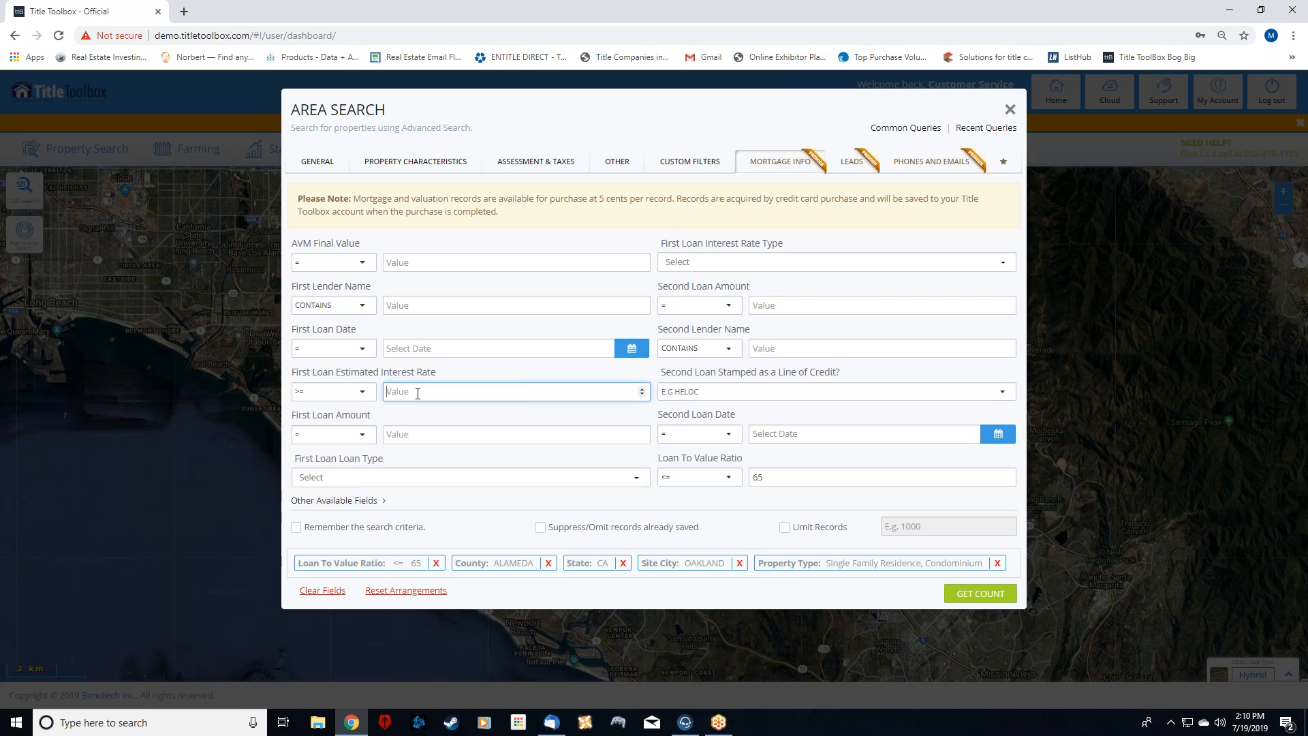
text(4)
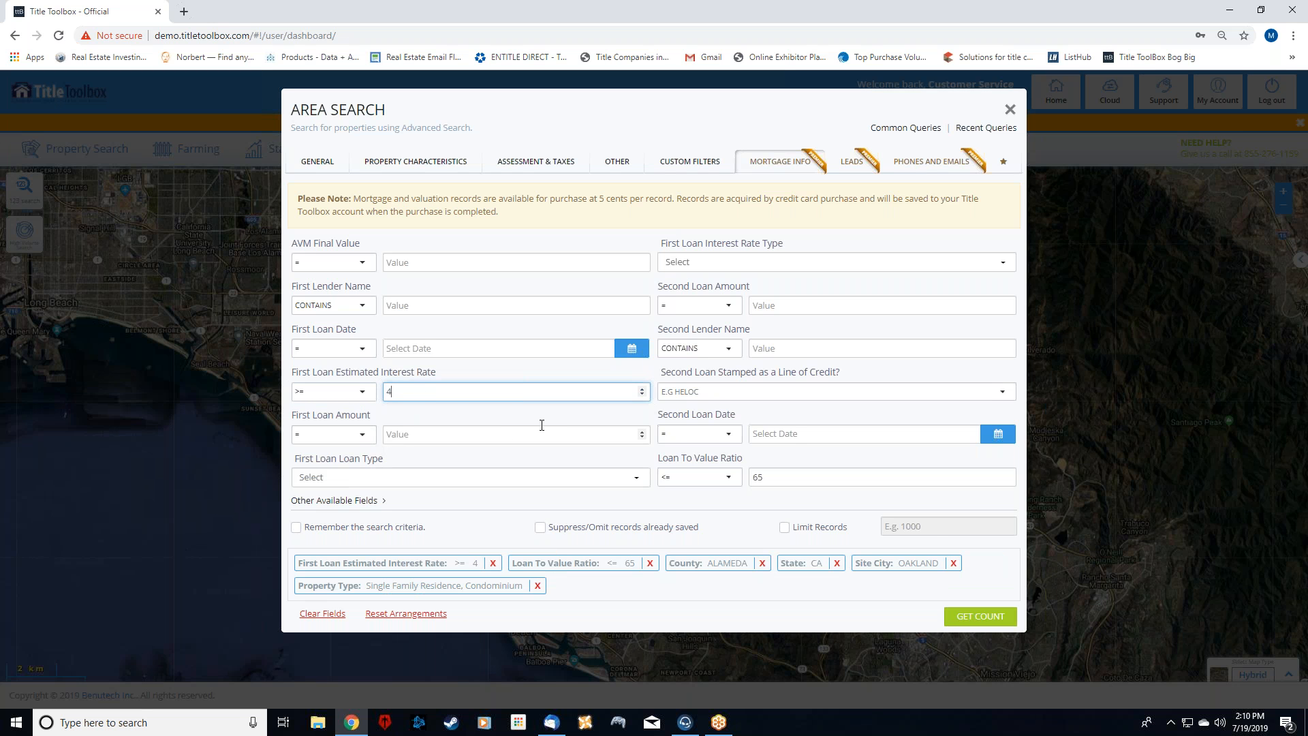
click(430, 409)
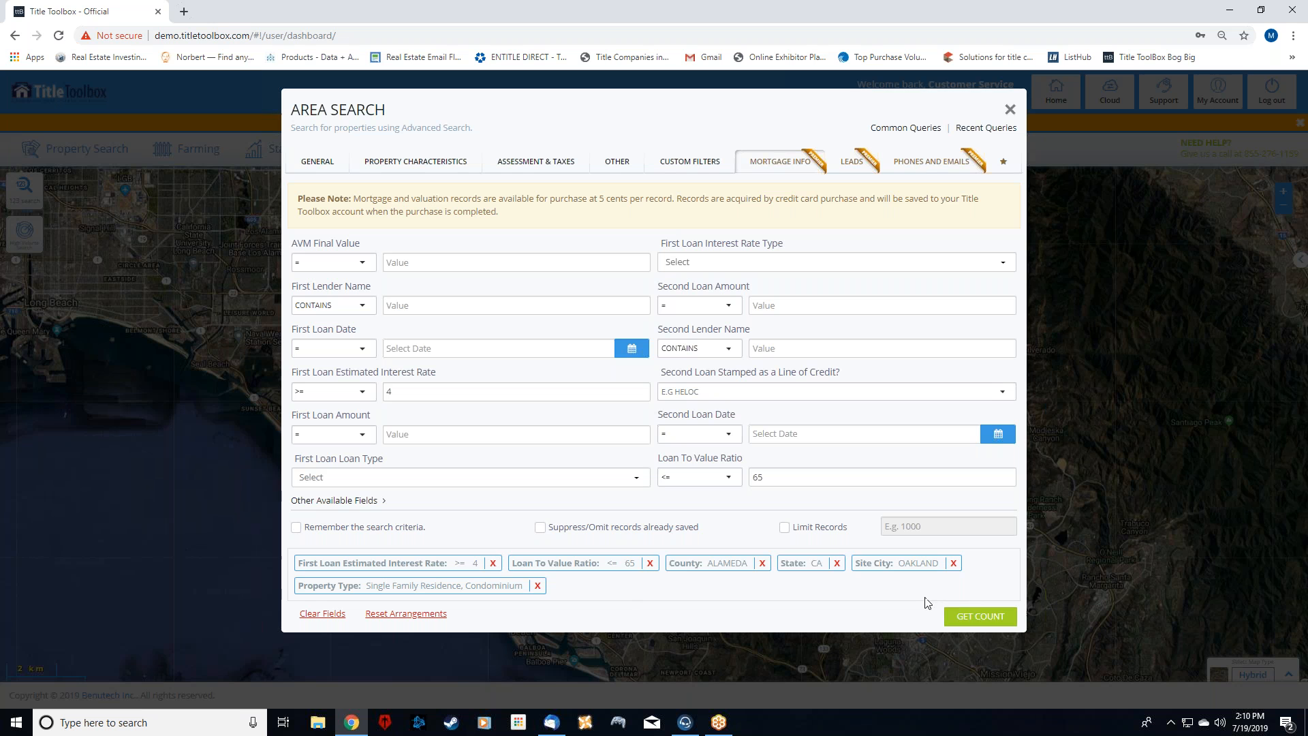
click(979, 617)
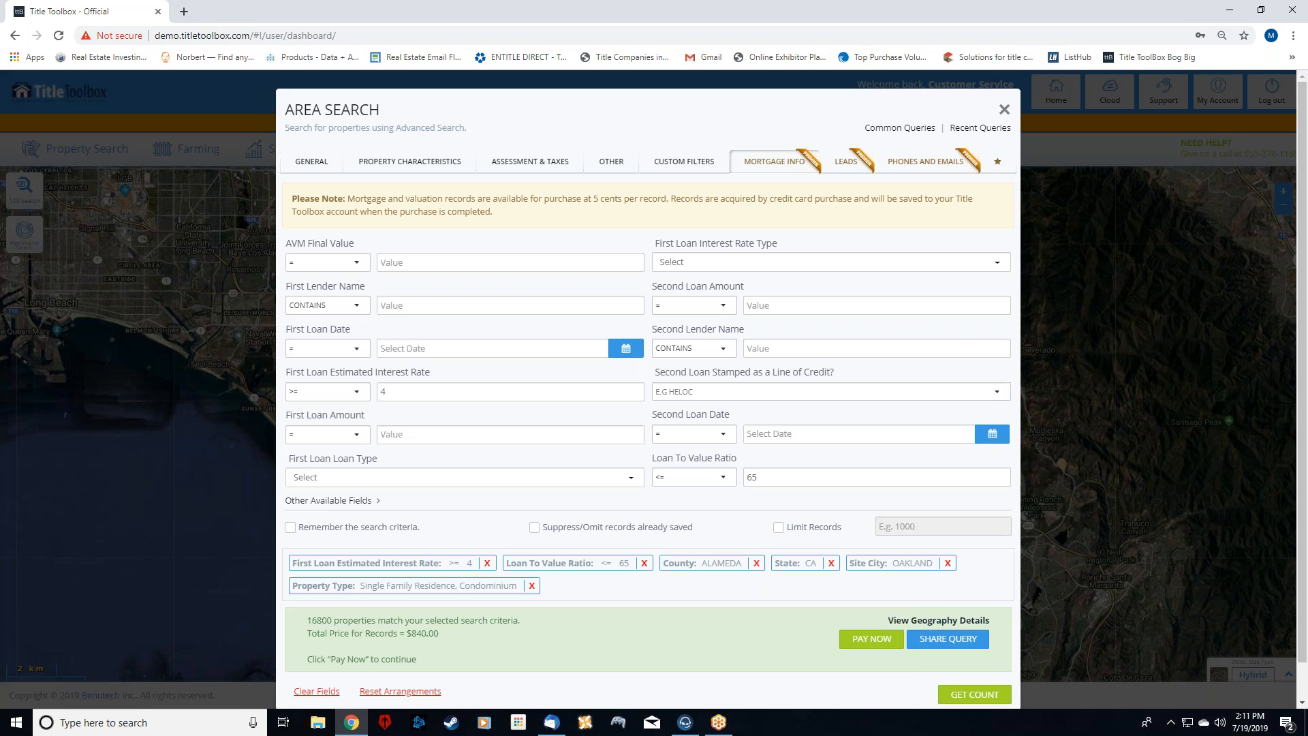
- Scroll down to the count results: 16800 matching Oakland properties at $840.00
scroll(657, 630, down, 1)
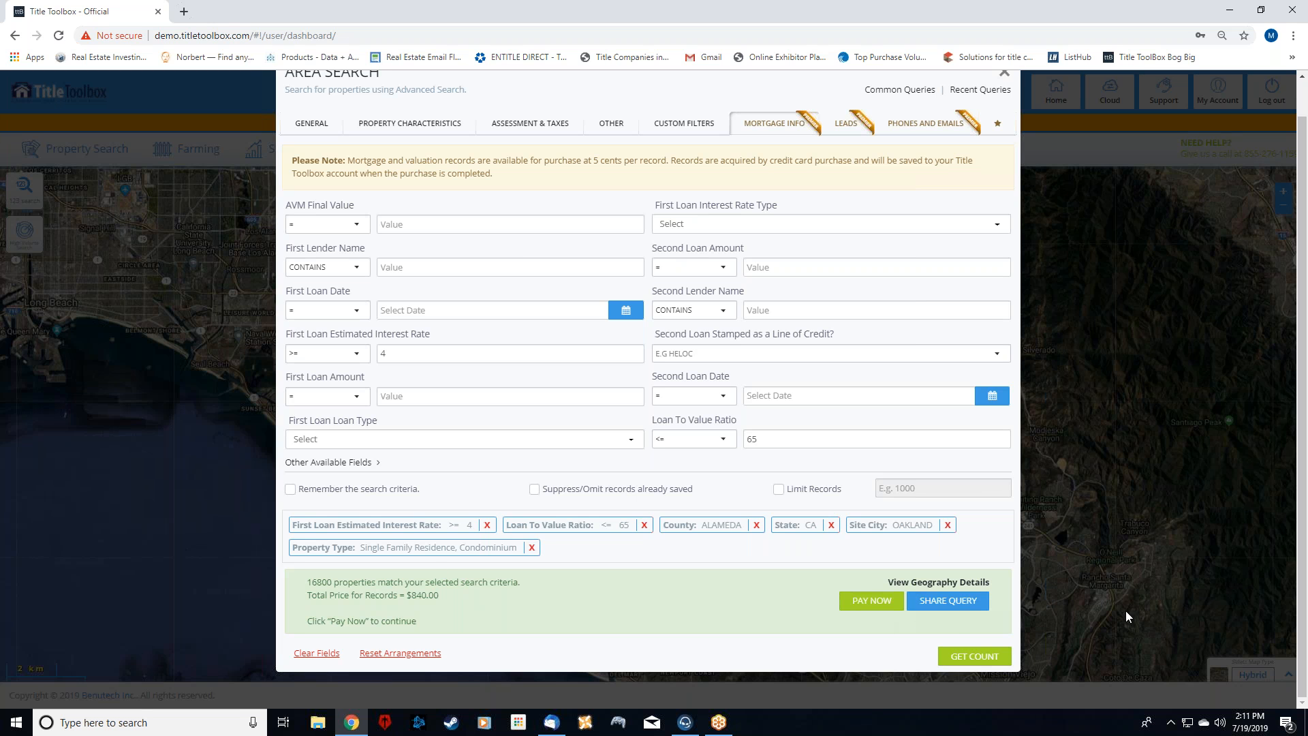
- Limit records to 2000 and recount, dropping the total price to $100.00
click(780, 489)
click(907, 526)
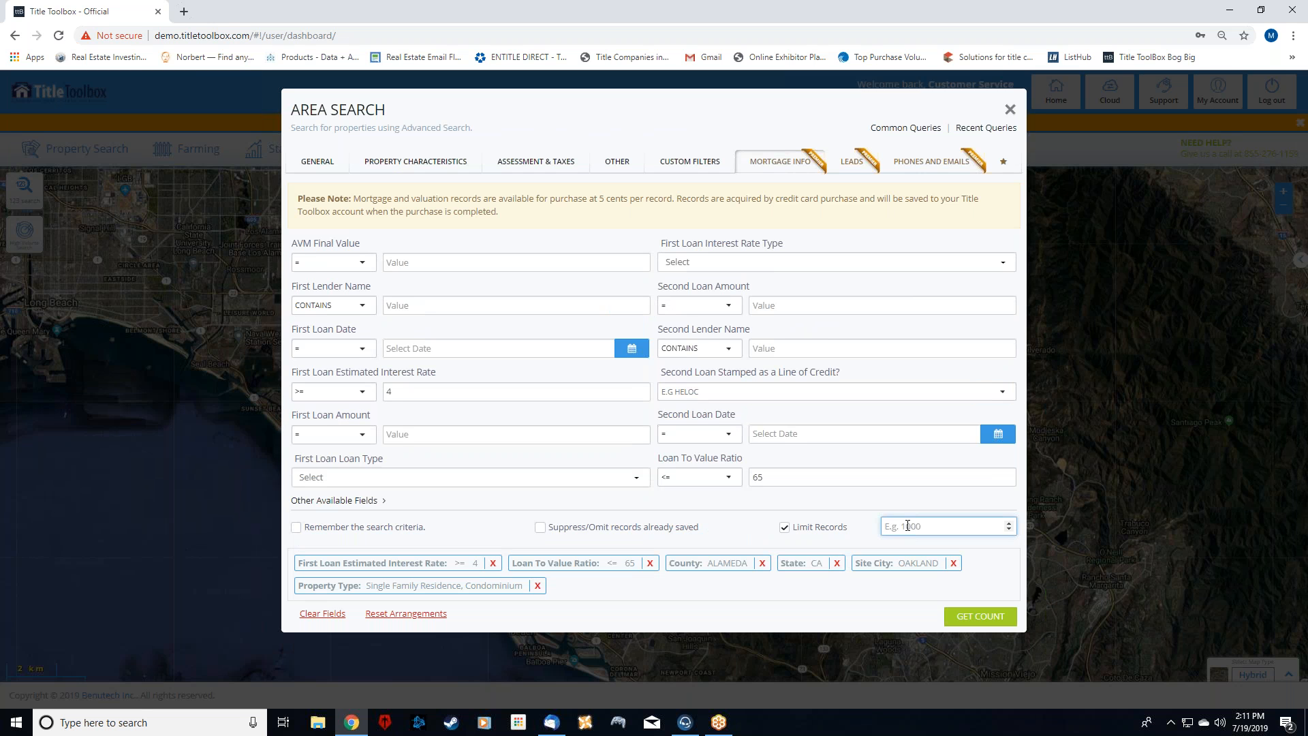
text(200)
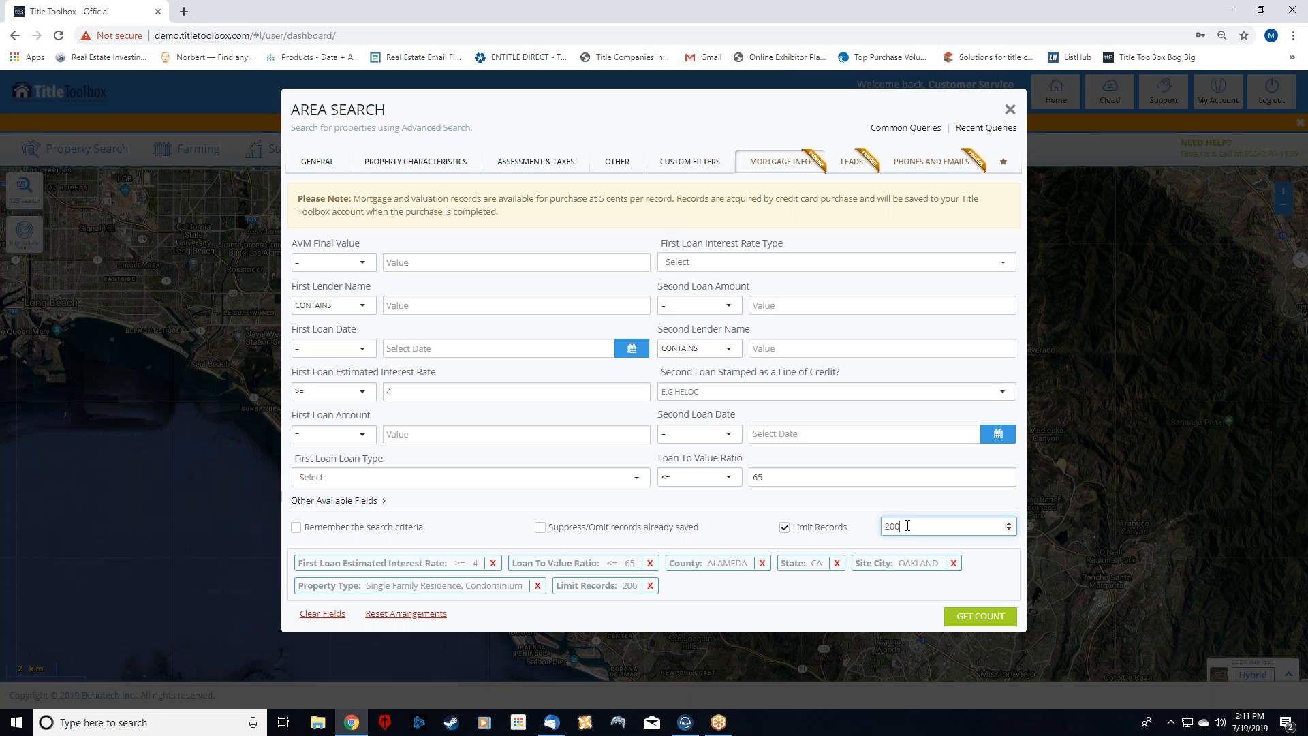
text(0)
click(981, 616)
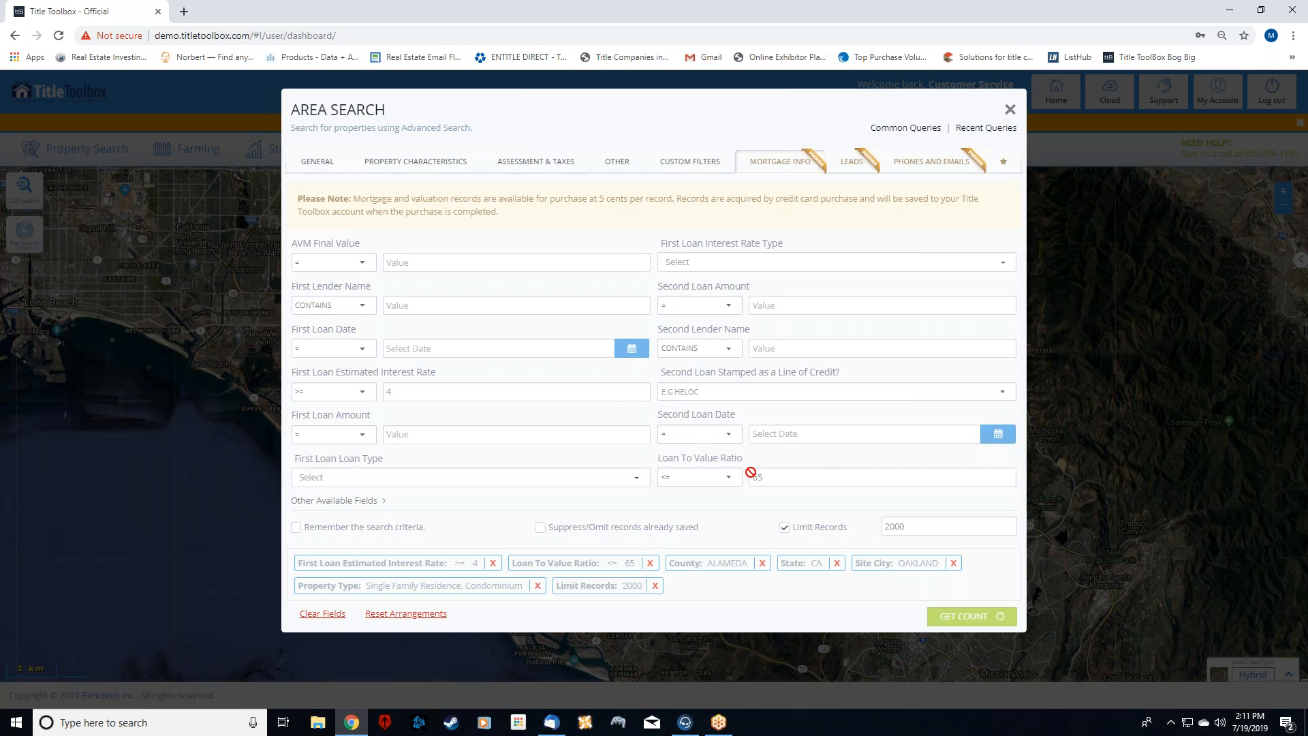
scroll(643, 586, down, 1)
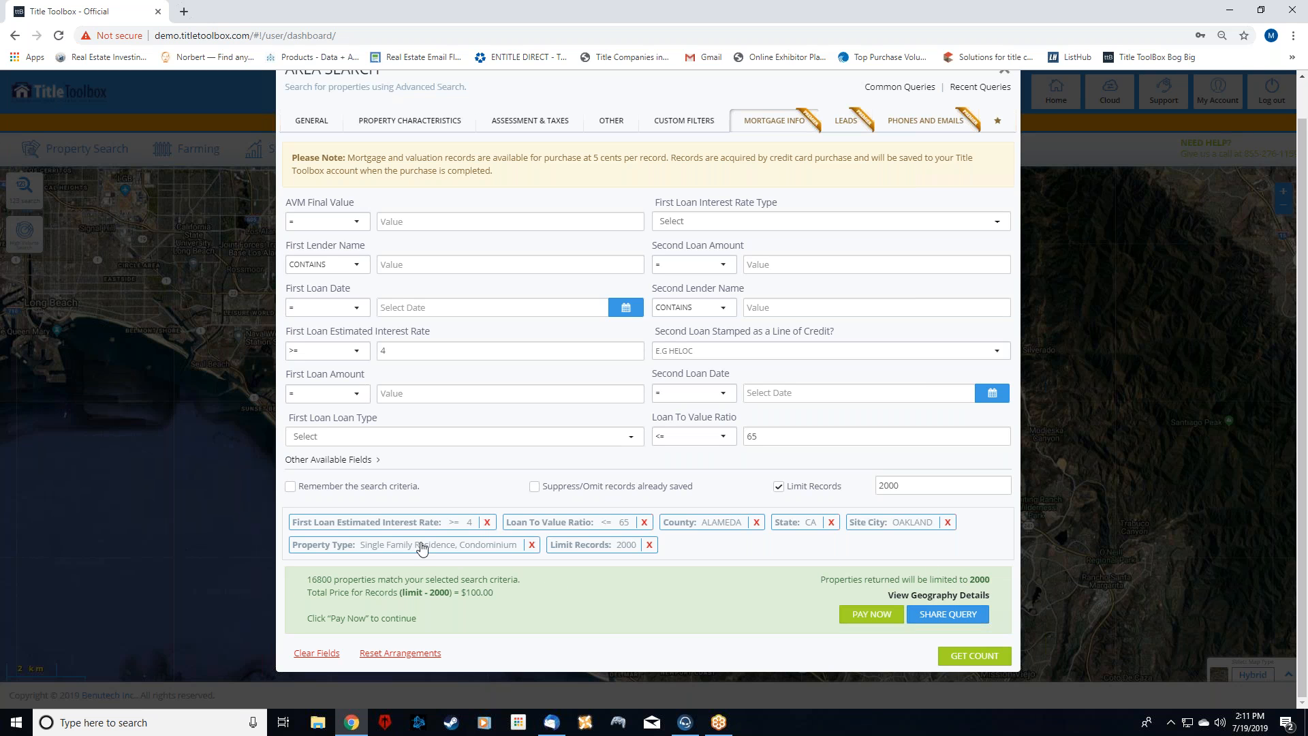
click(957, 616)
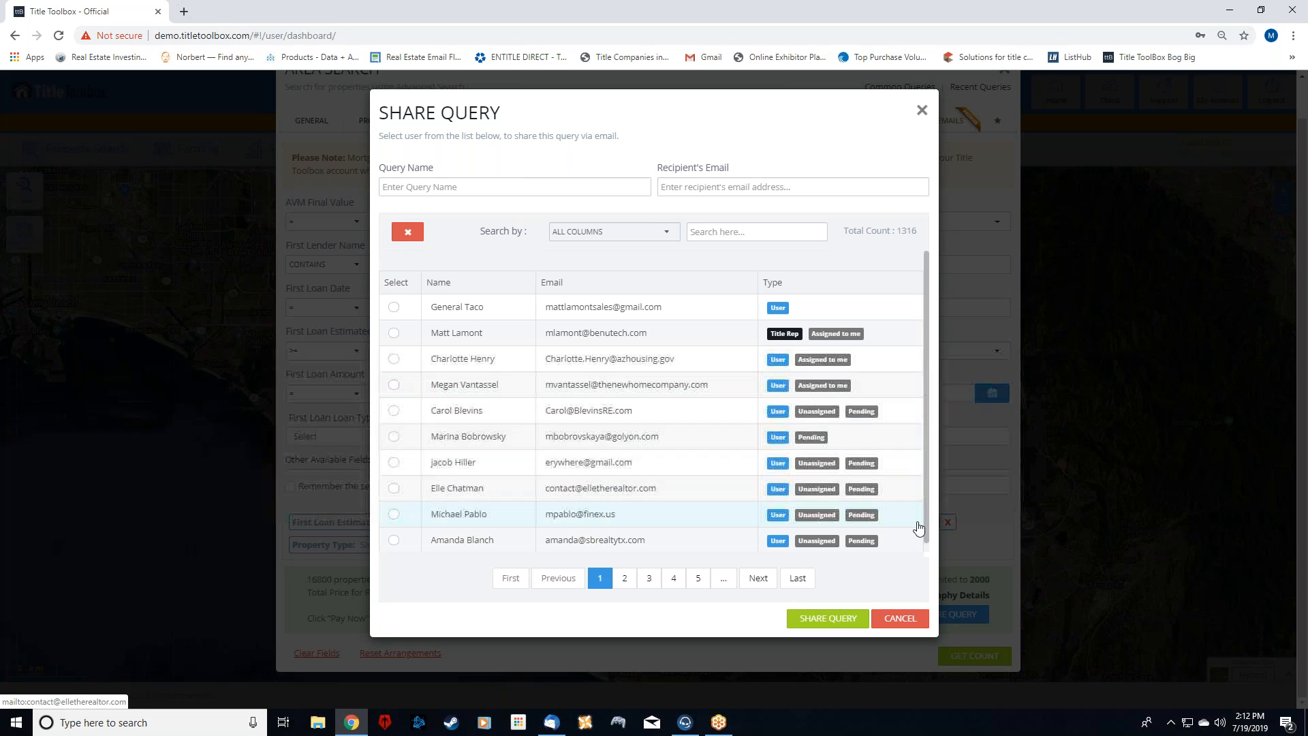
click(709, 231)
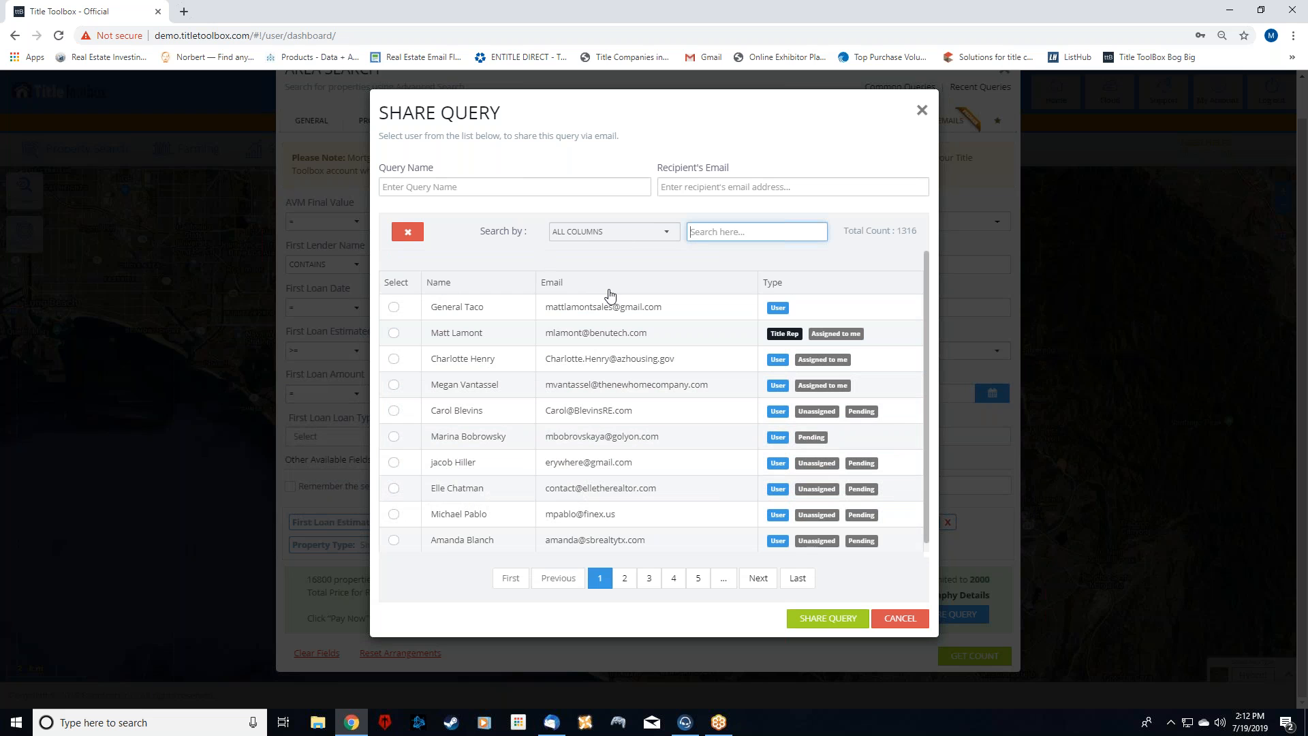
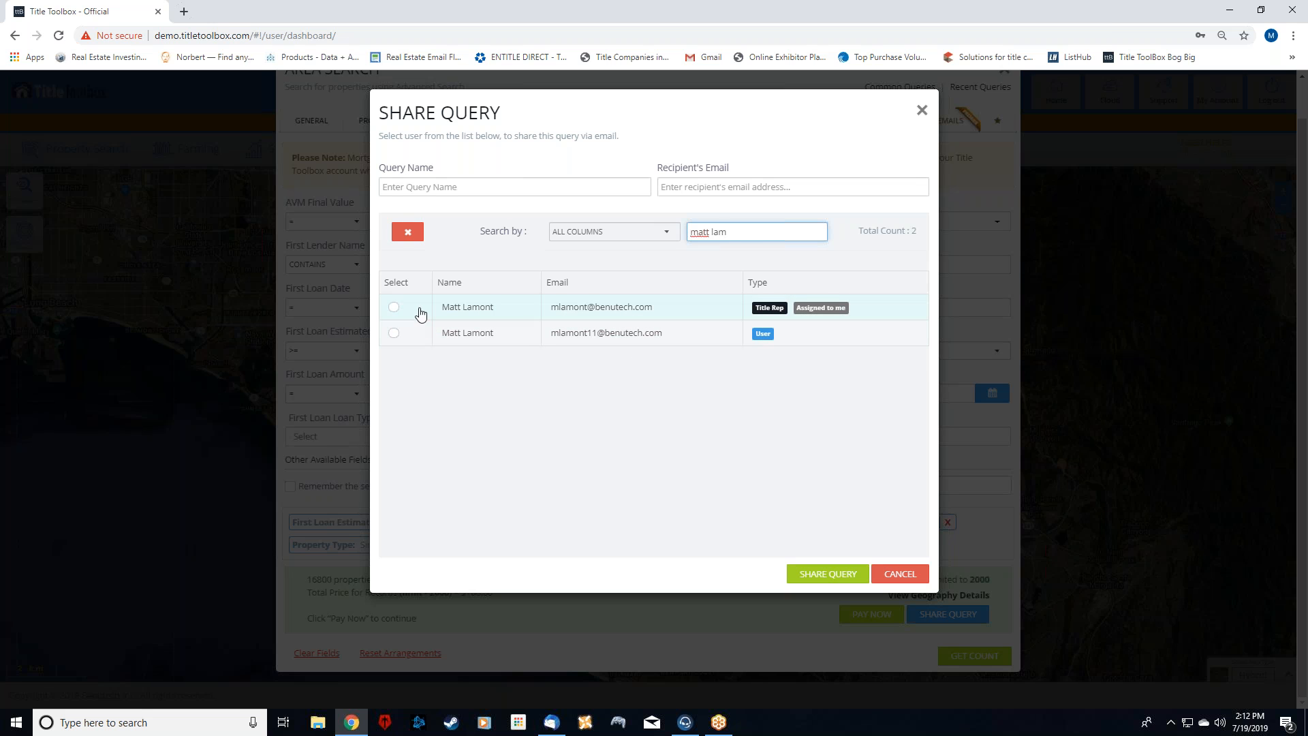
click(395, 308)
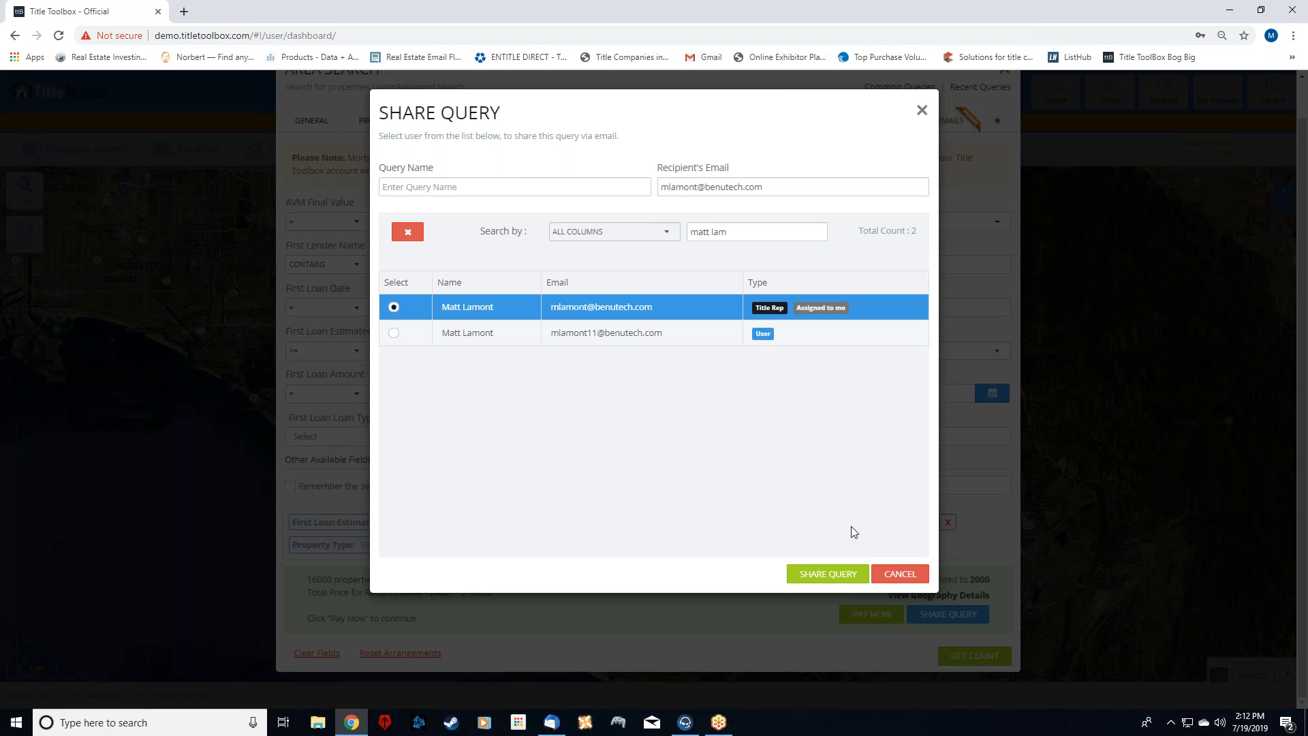
click(469, 186)
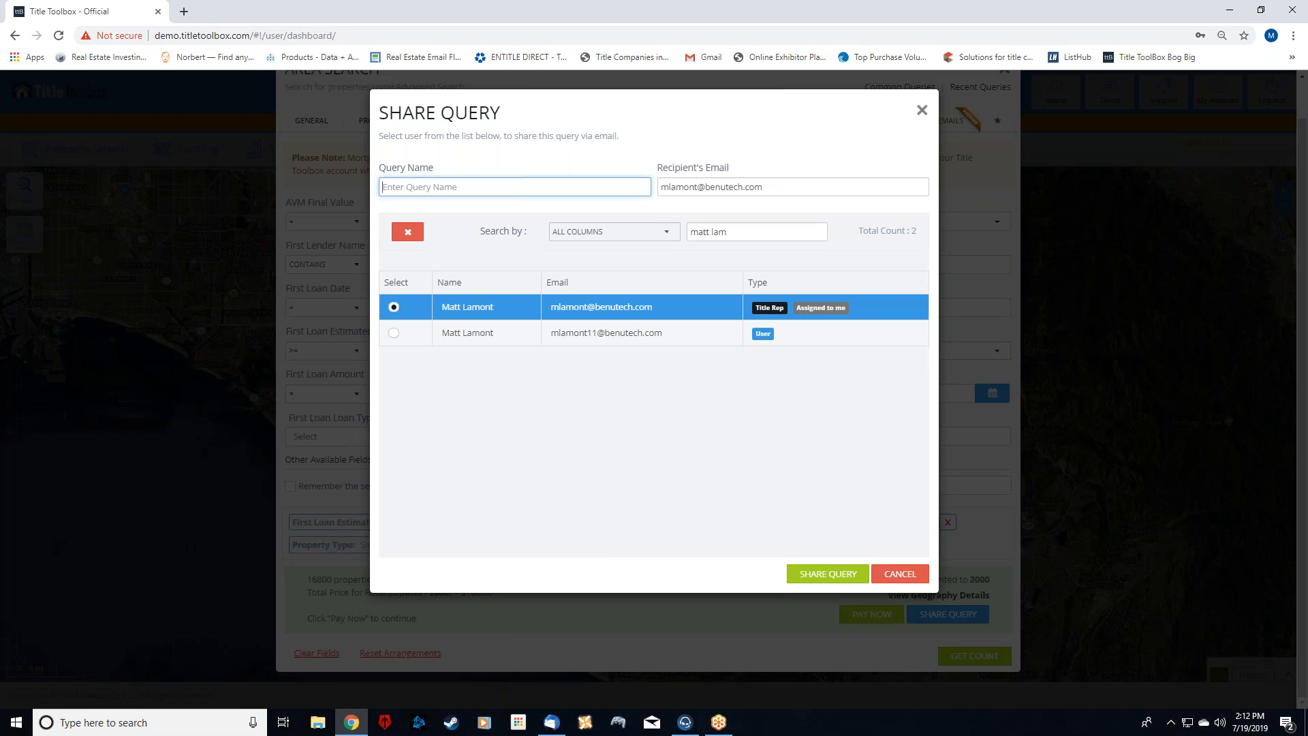
text(Whatever You Want)
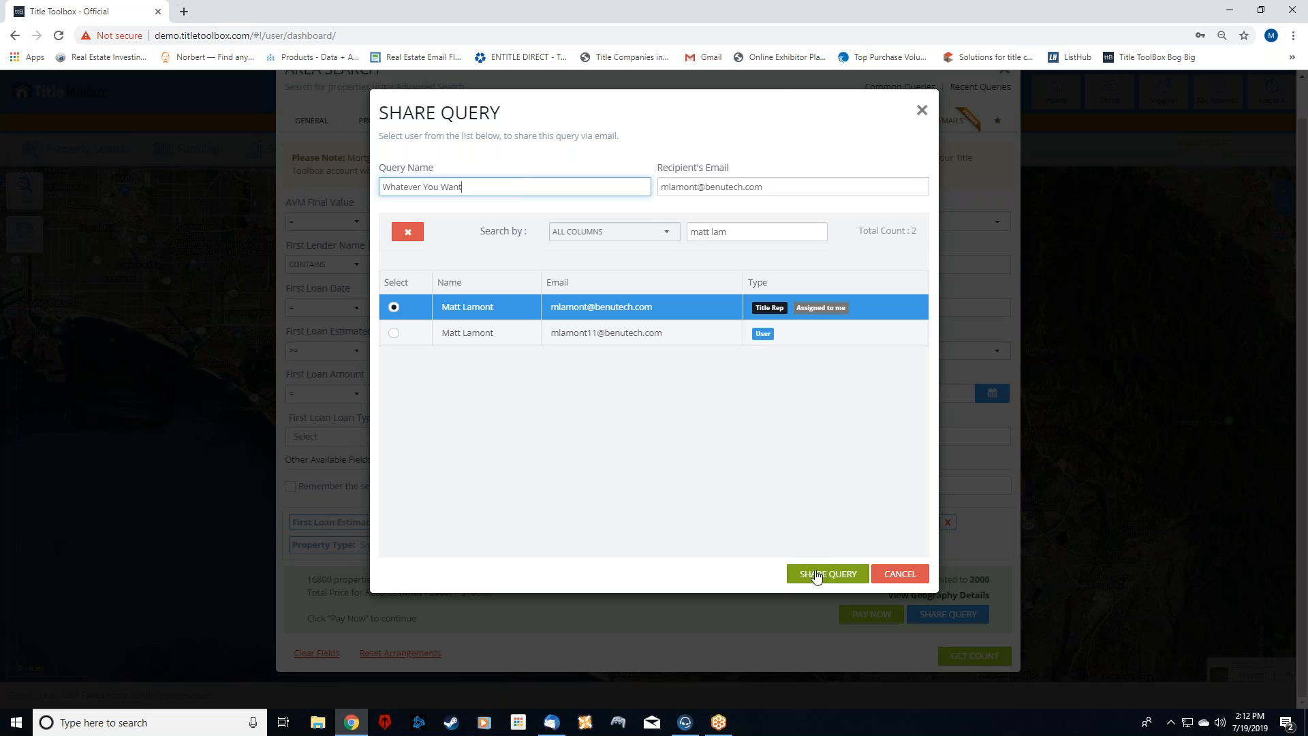
click(919, 111)
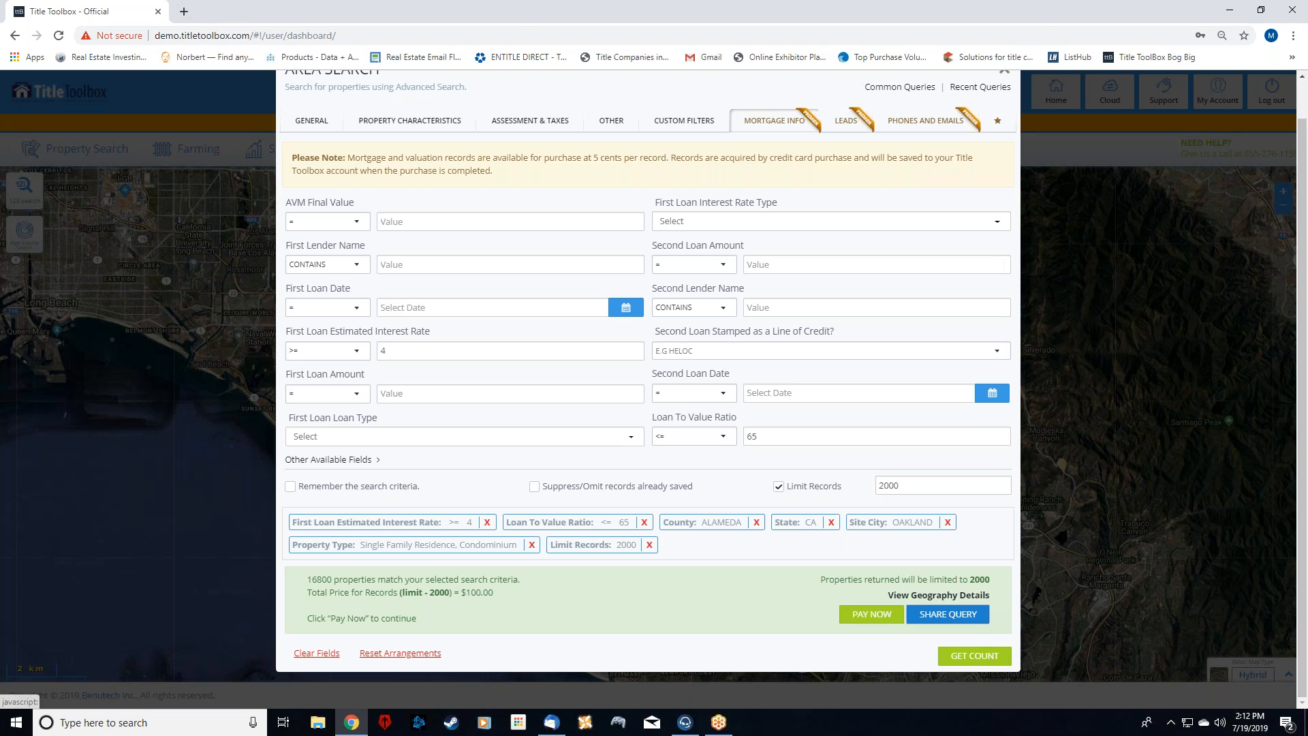
scroll(784, 310, up, 1)
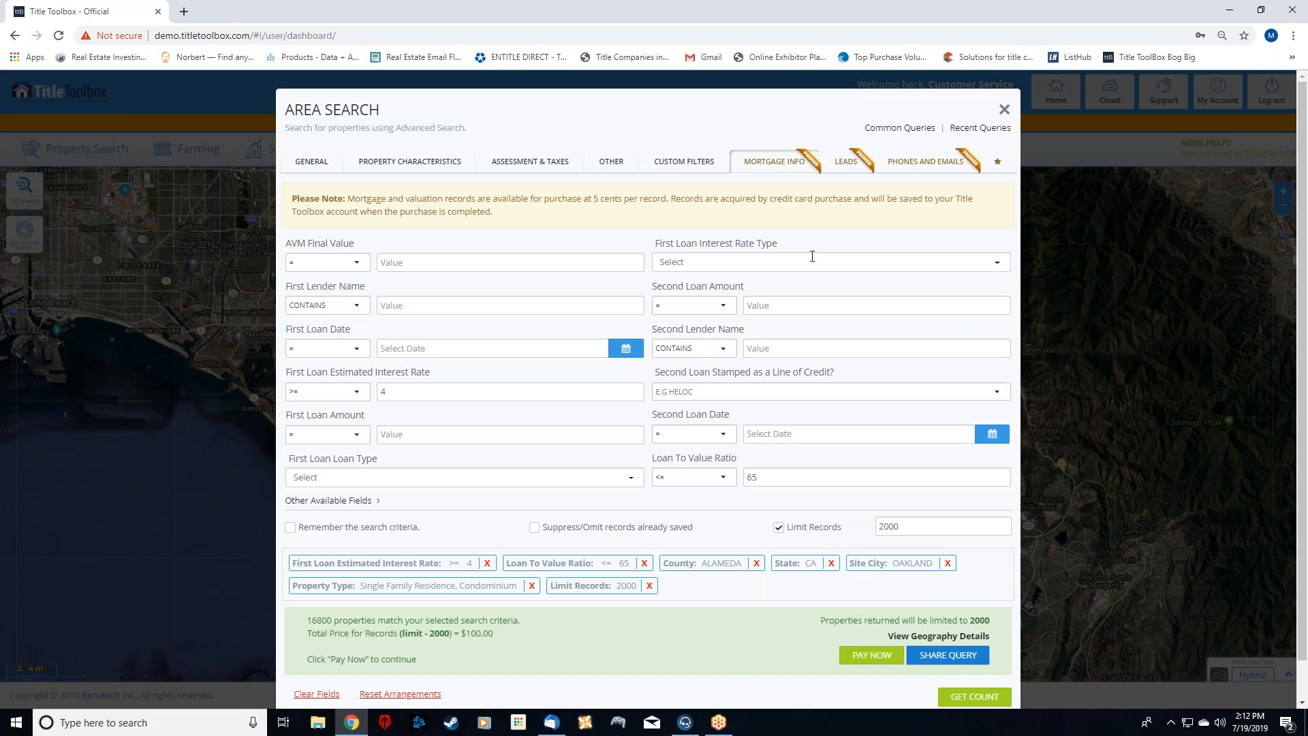
- Close the Area Search window to return to the map dashboard
click(1005, 109)
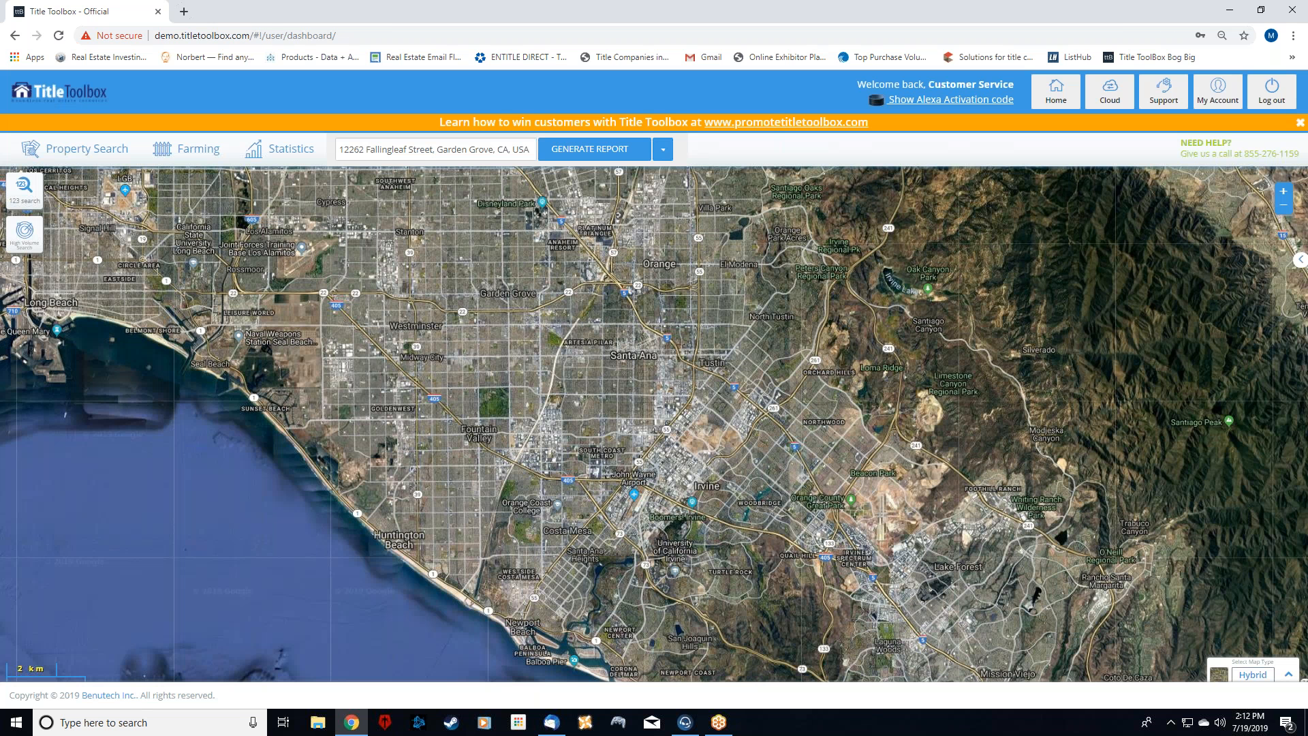